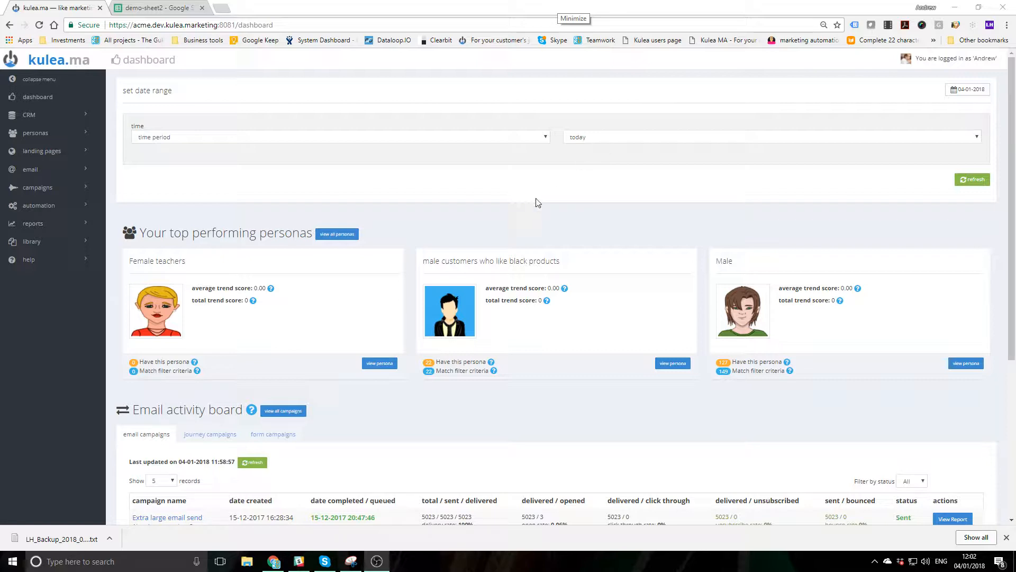
Open the CRM record import page and accept the Kulea MA rules
click(40, 116)
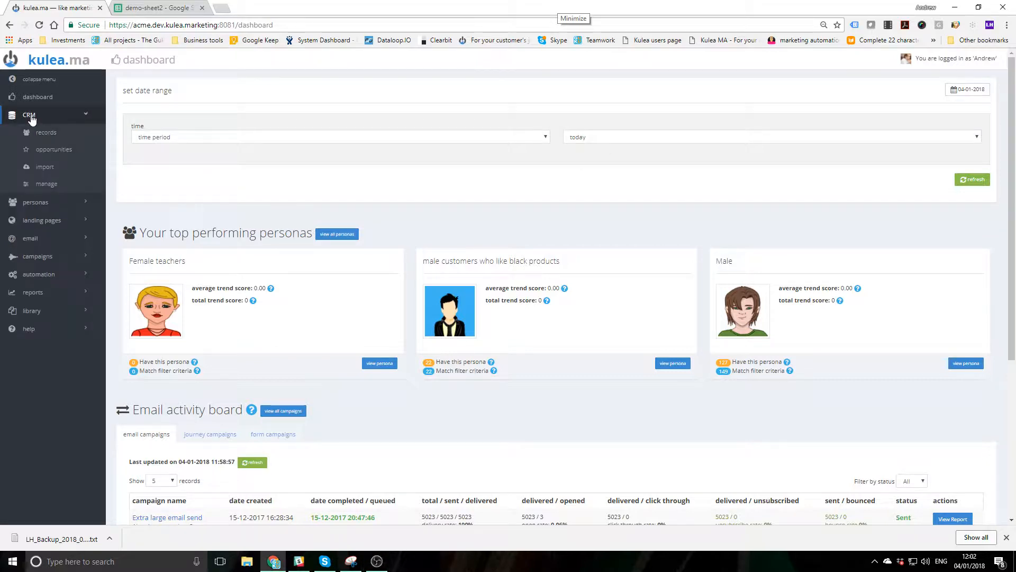
click(45, 167)
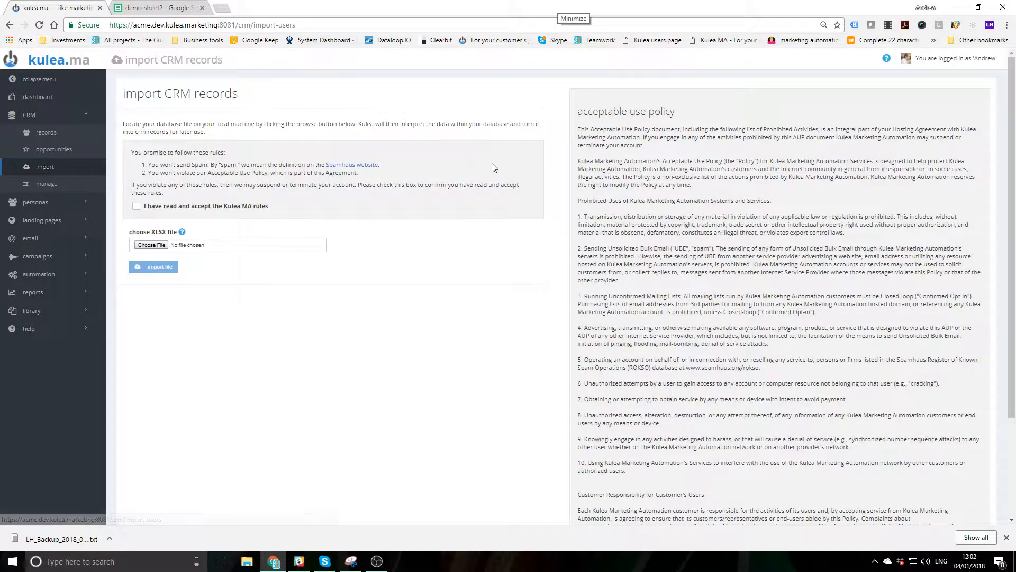
click(47, 134)
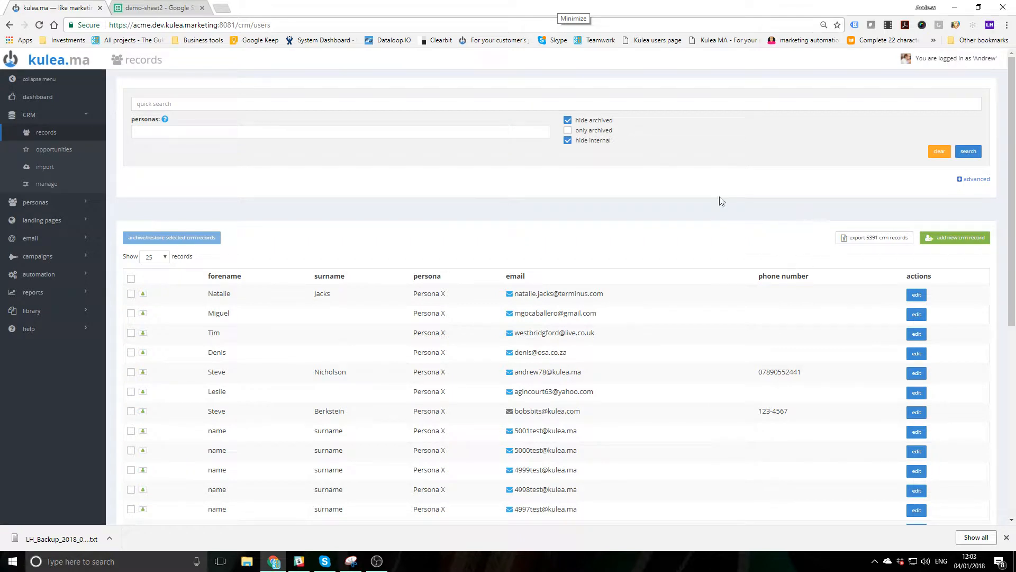
click(43, 167)
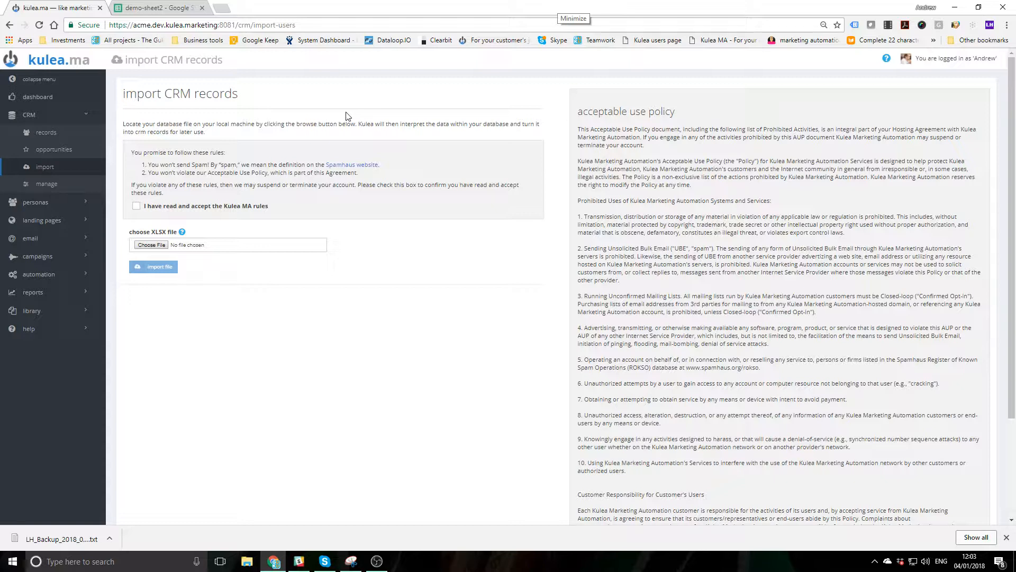
click(137, 206)
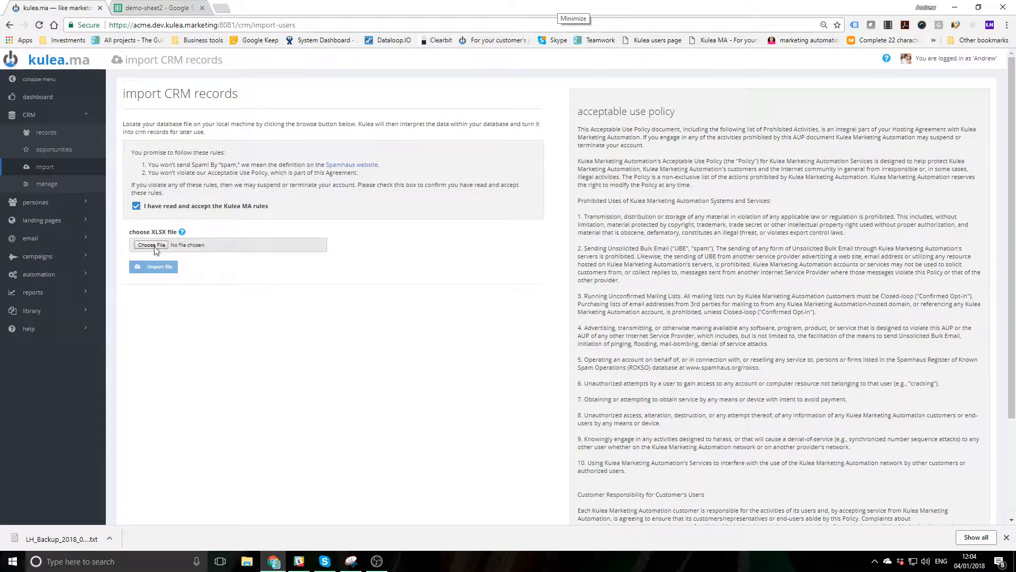
Switch to the demo-sheet2 spreadsheet and add a fitted "Favourite colour" column J with the value "Green" in row 2
click(175, 7)
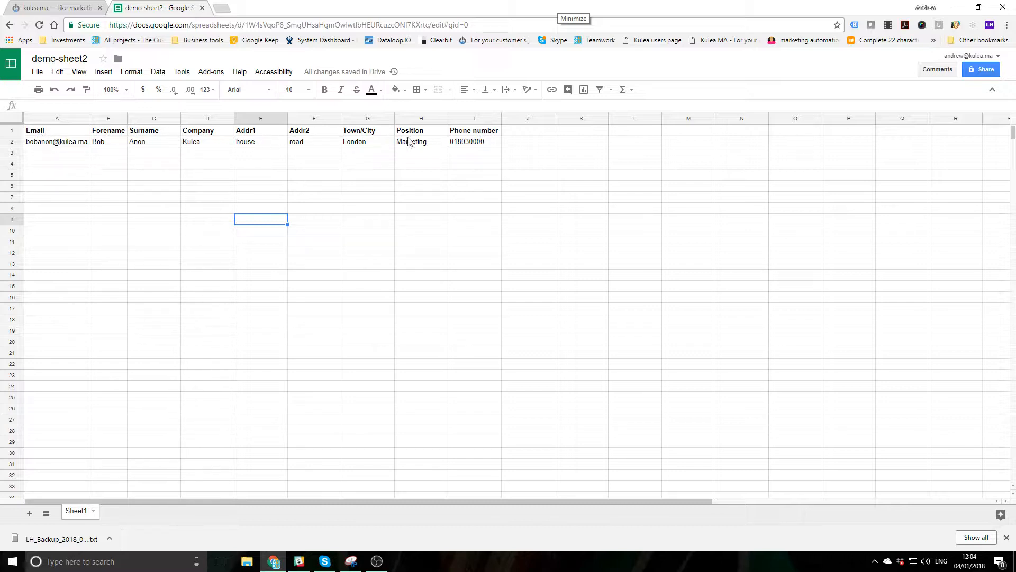
click(540, 132)
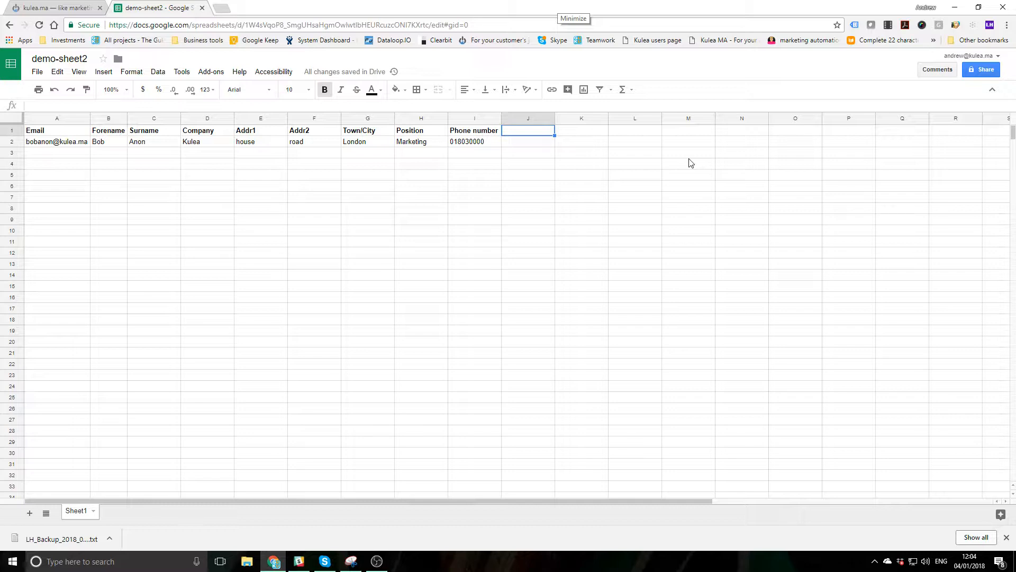
text(Favourite colour)
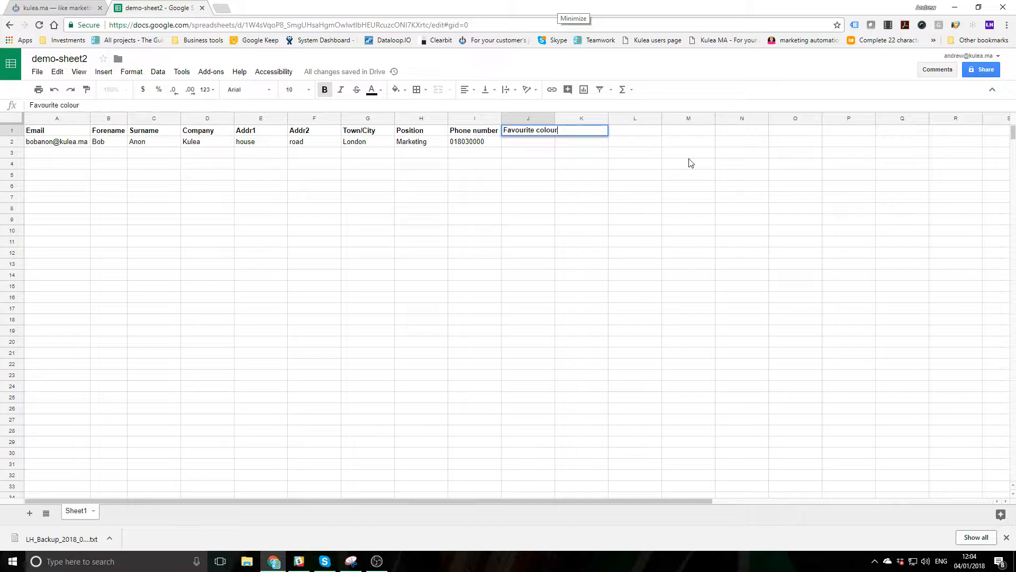
click(604, 176)
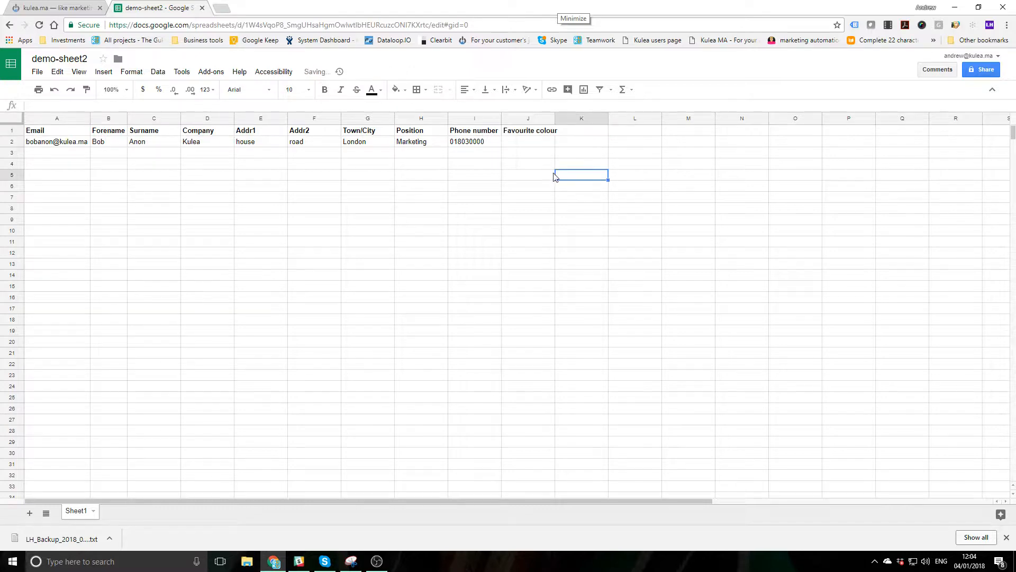
drag(555, 118, 560, 118)
click(537, 142)
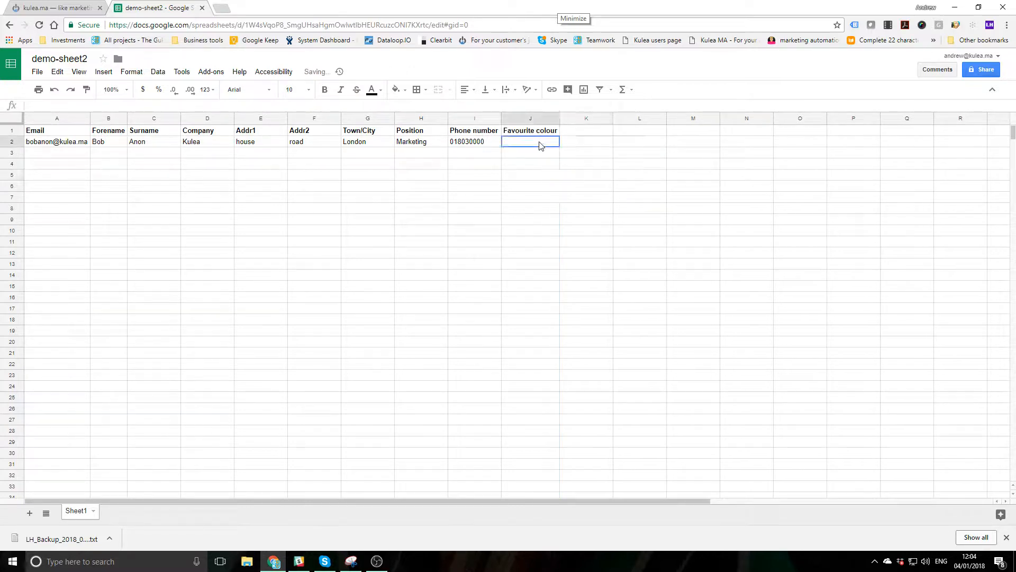
text(Green)
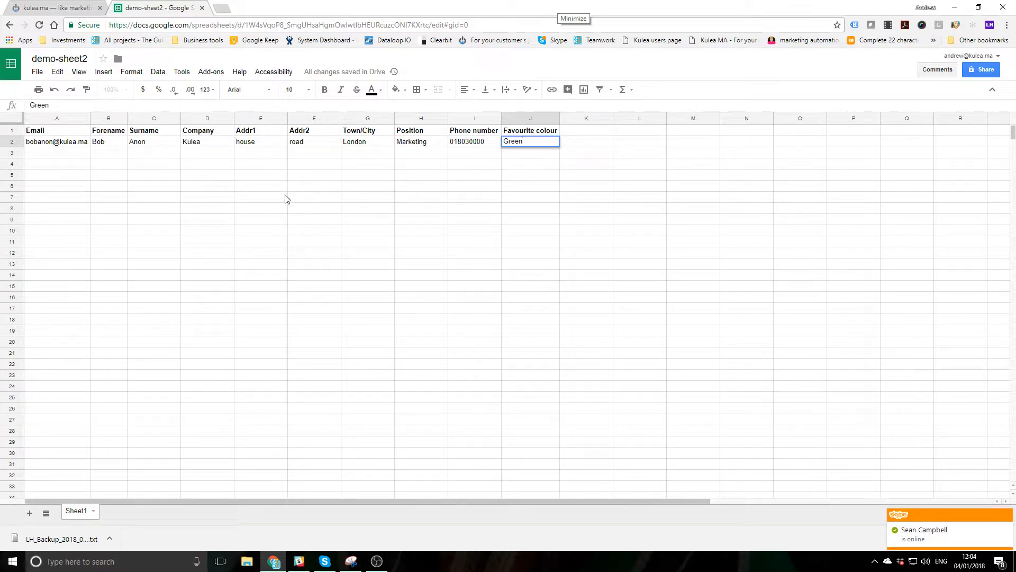
click(55, 119)
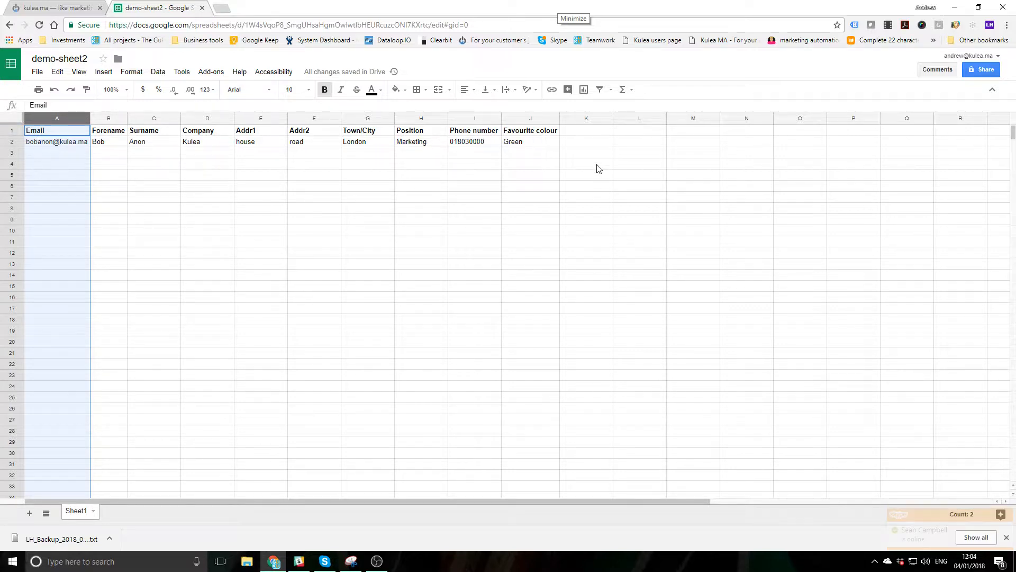
Add a "University" column in K with the value "Oxford" in row 2, and make its header bold
click(581, 133)
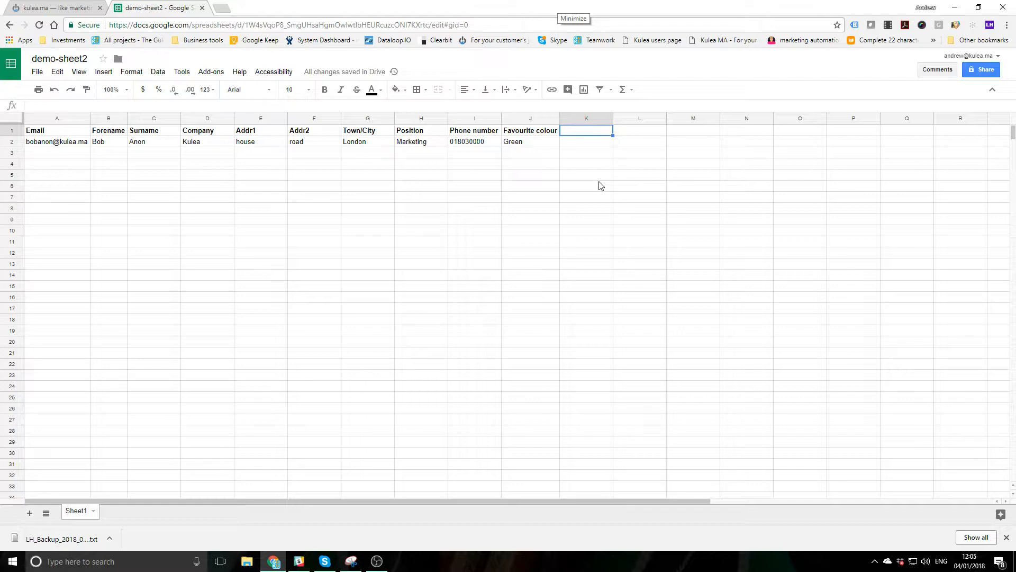
text(Uni)
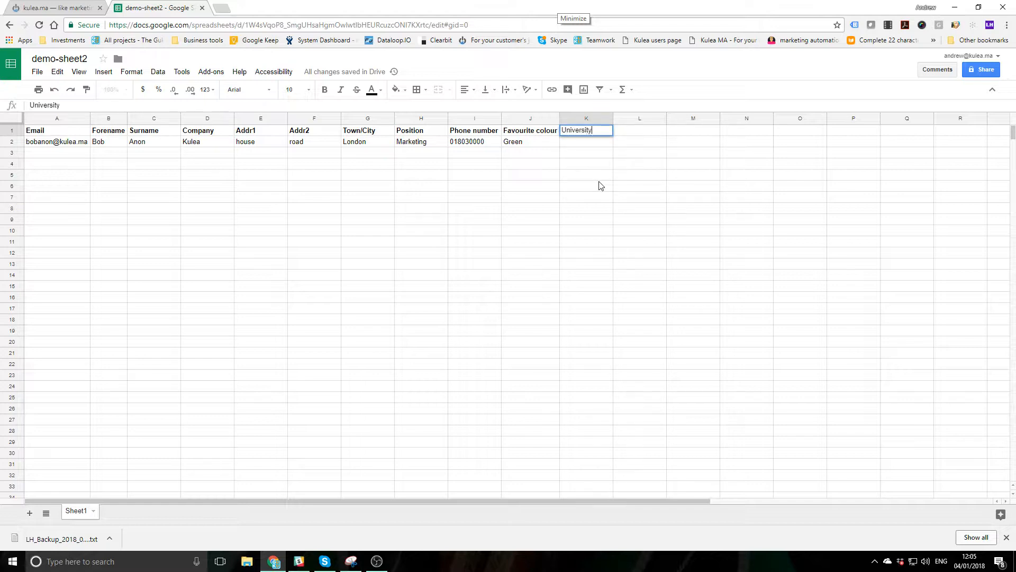
text(versity)
key(Return)
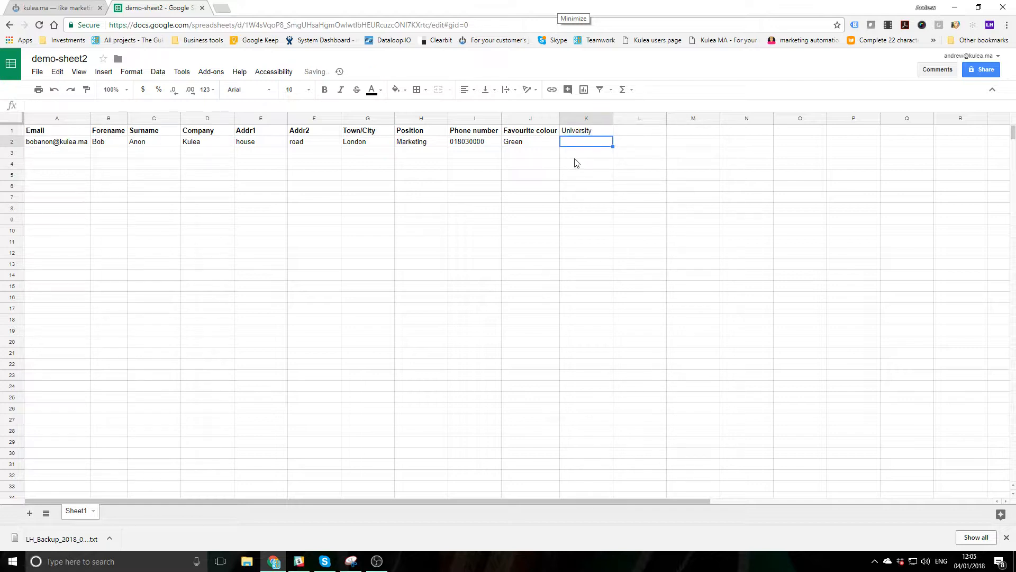
text(Oxford)
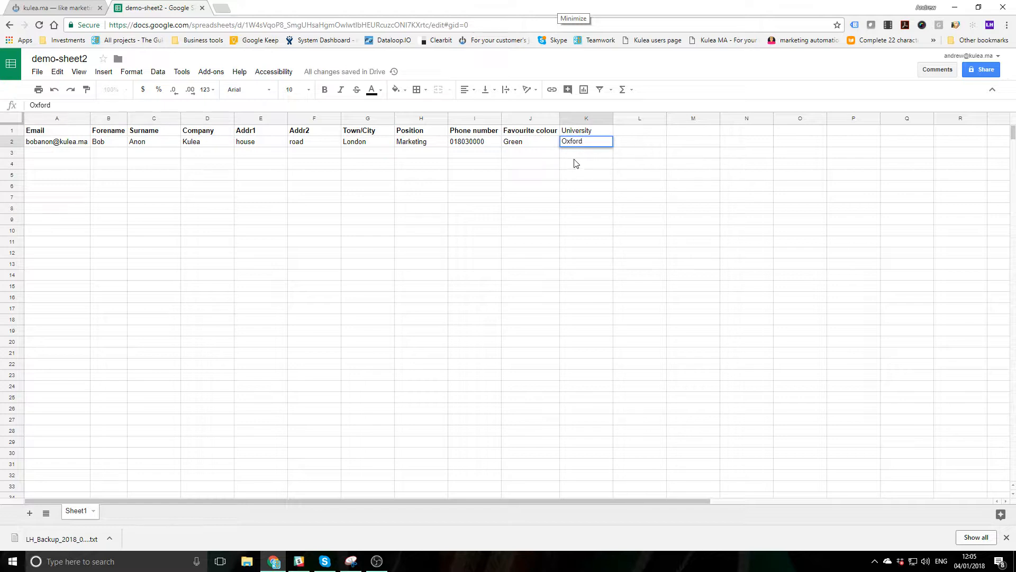
click(571, 132)
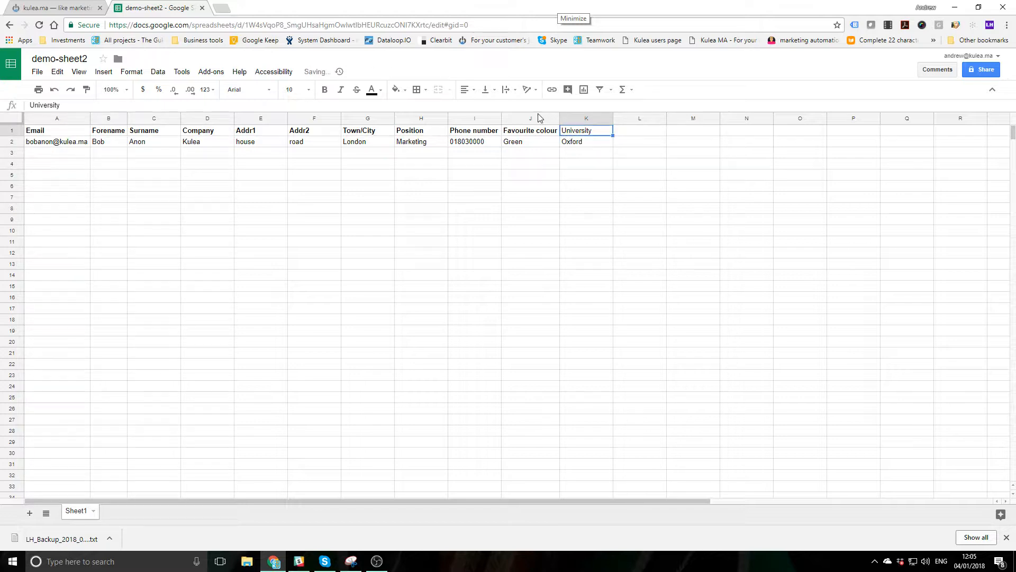
click(330, 91)
Download the demo-sheet2 spreadsheet as a Microsoft Excel (.xlsx) file
click(36, 72)
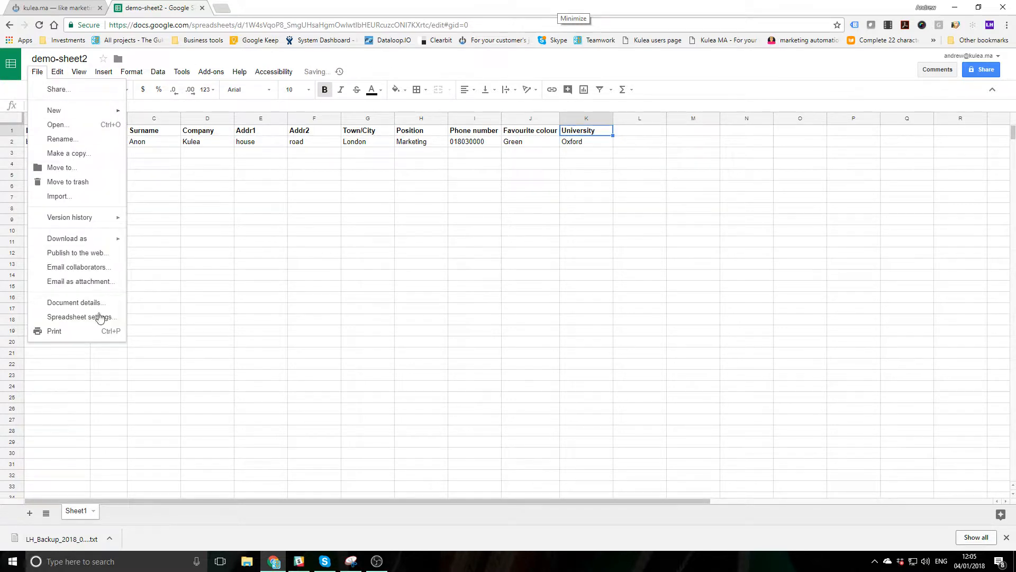
mouse_move(83, 239)
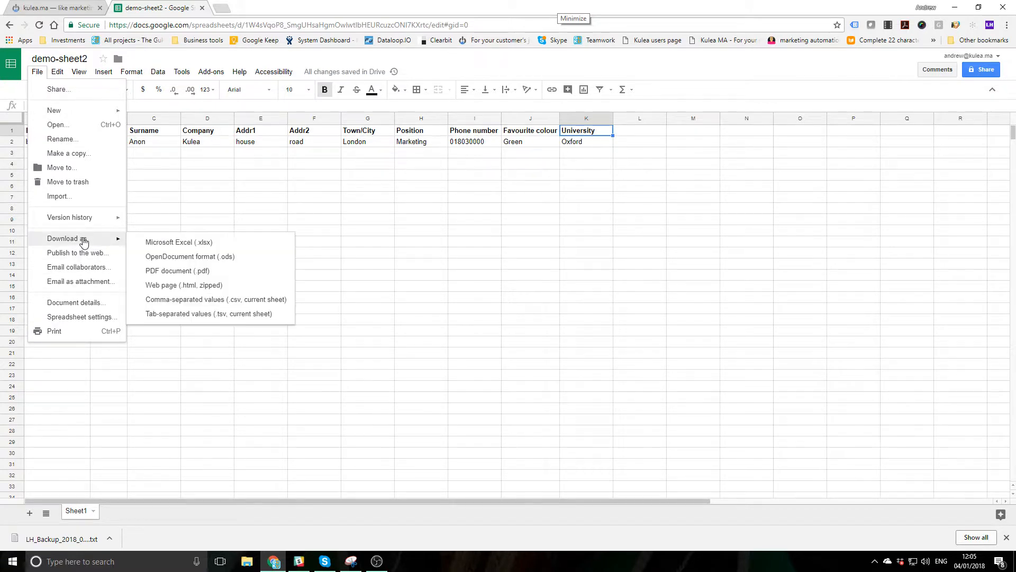
click(197, 245)
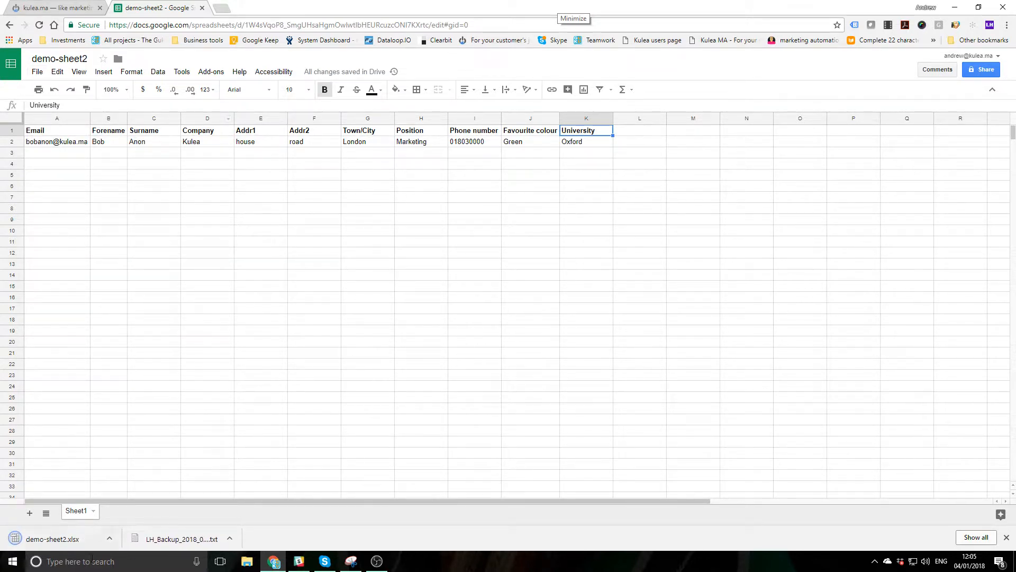
Show the downloaded demo-sheet2.xlsx in its folder, move it to the desktop, and maximize the browser again
click(109, 539)
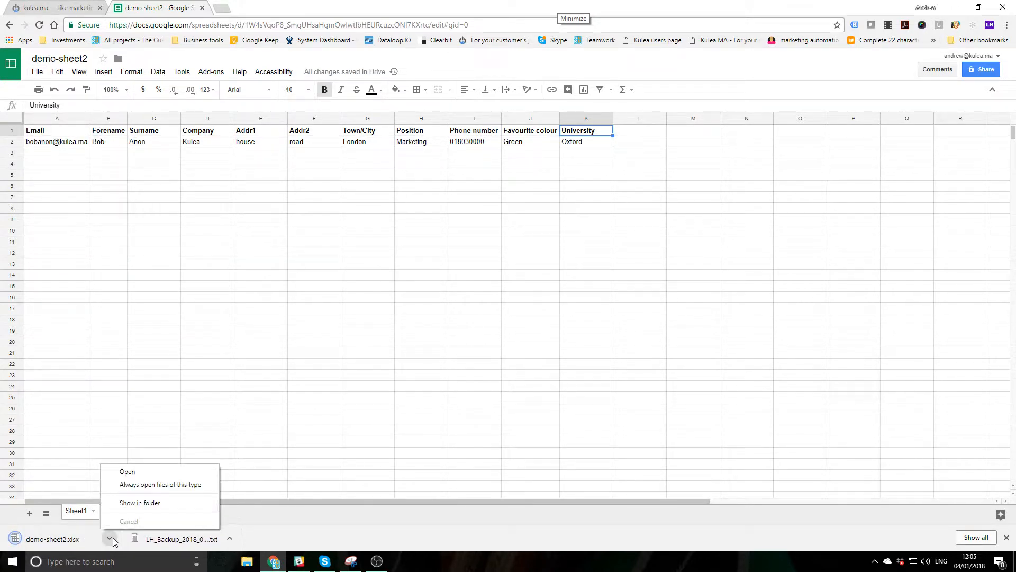
click(155, 501)
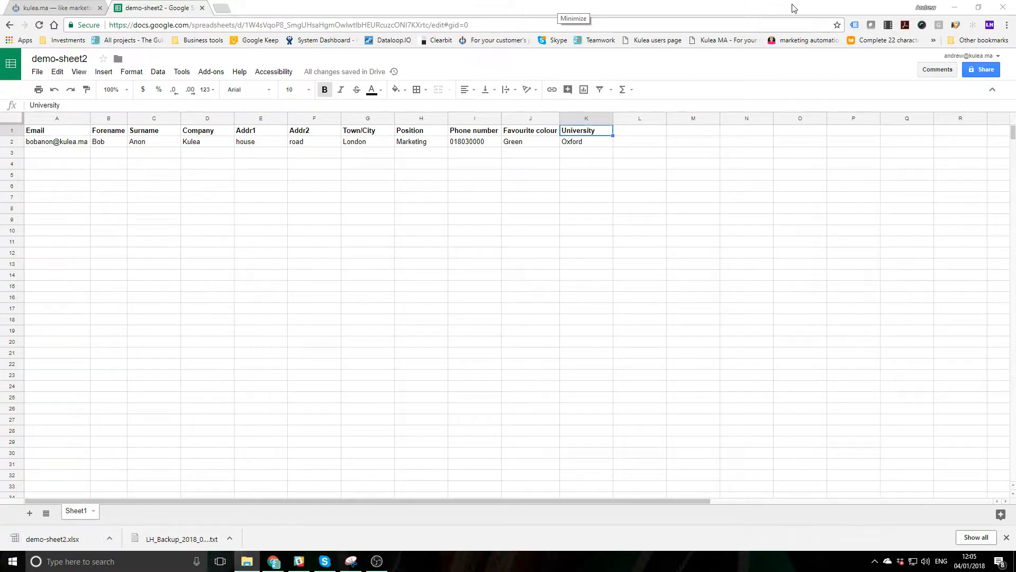
drag(792, 4, 662, 27)
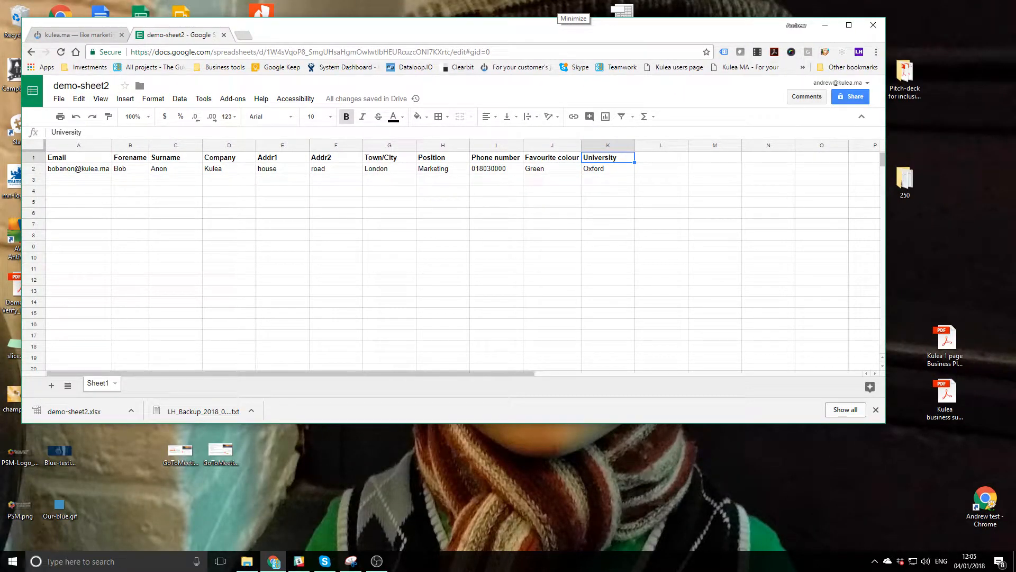
drag(1015, 498, 372, 496)
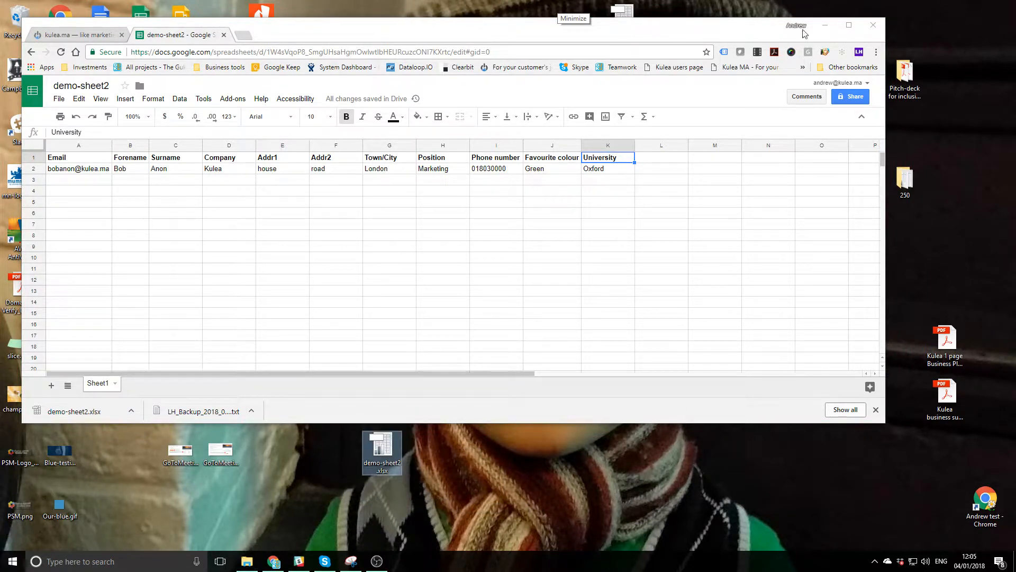
click(851, 28)
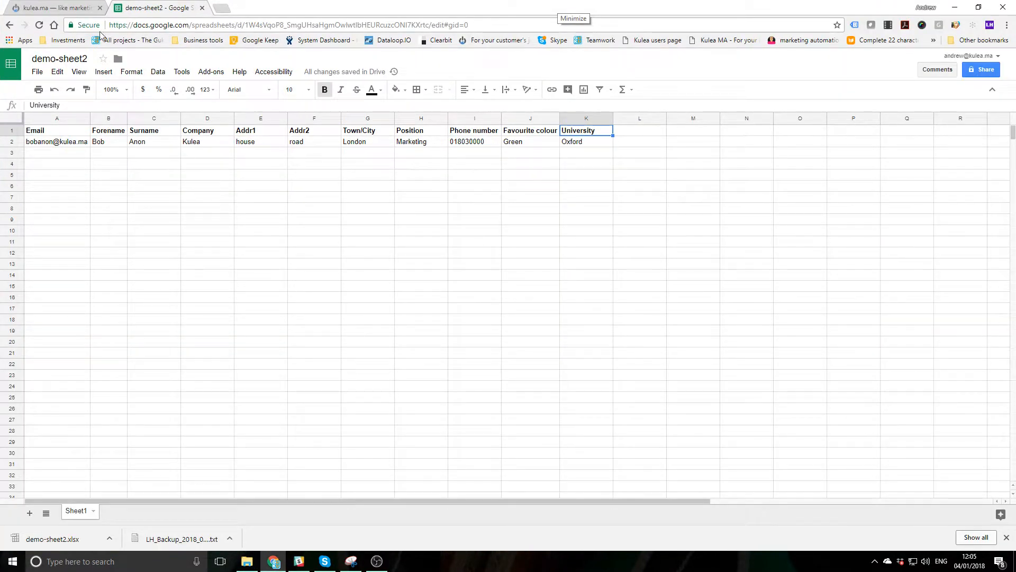
Return to the Kulea import page, choose demo-sheet2.xlsx from the desktop and import the file
click(71, 13)
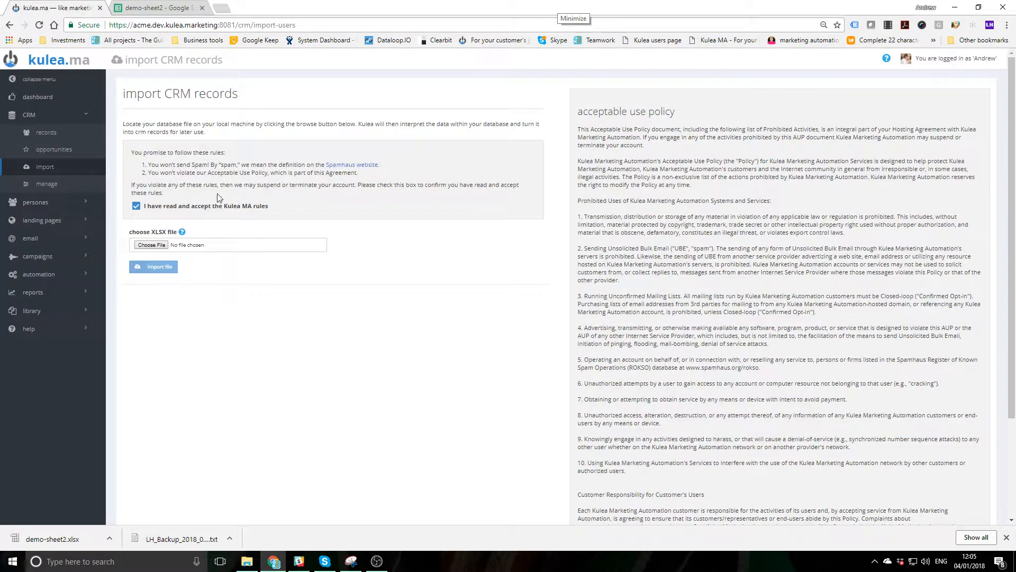
click(145, 247)
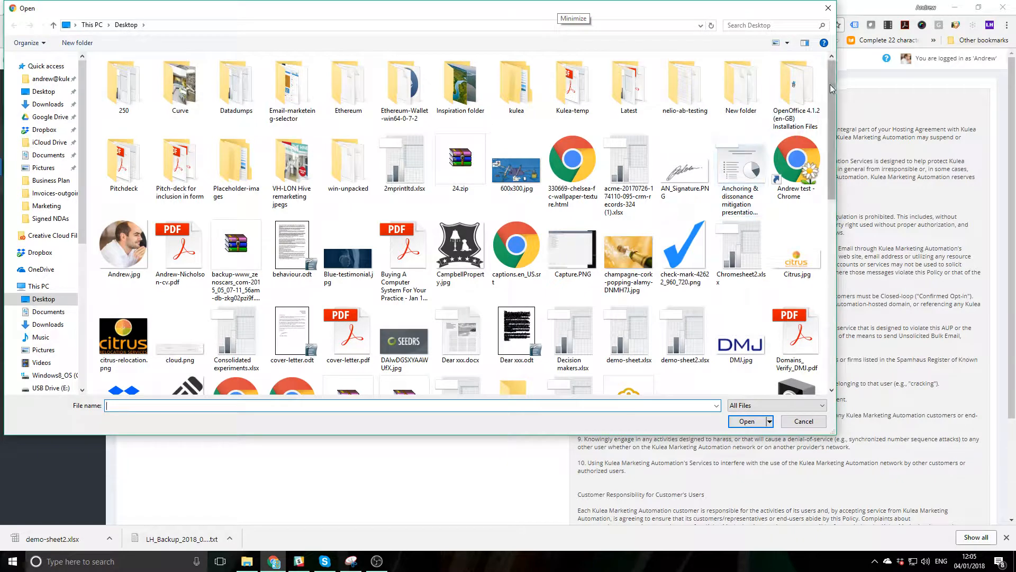
drag(834, 87, 819, 303)
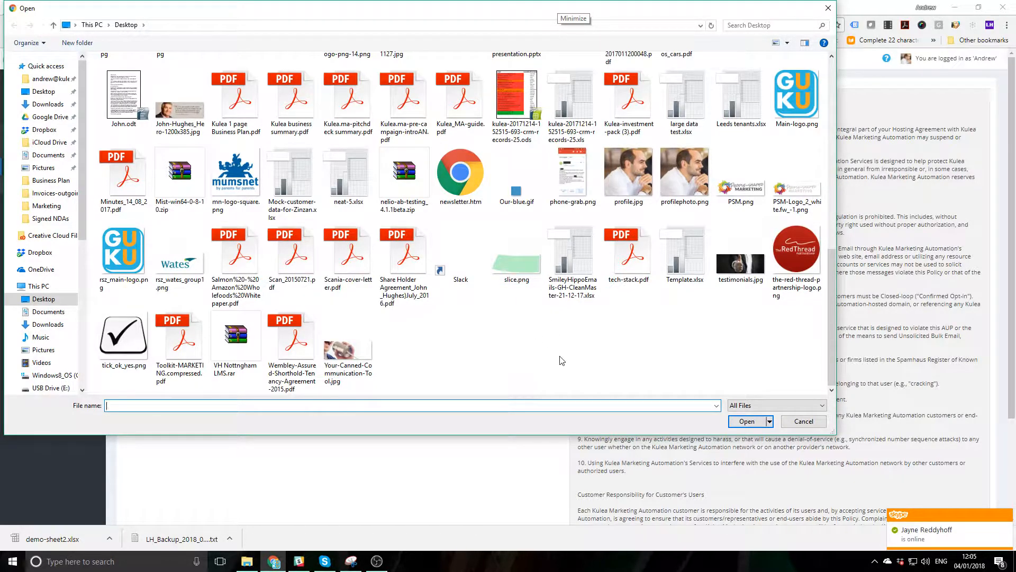
scroll(563, 360, up, 10)
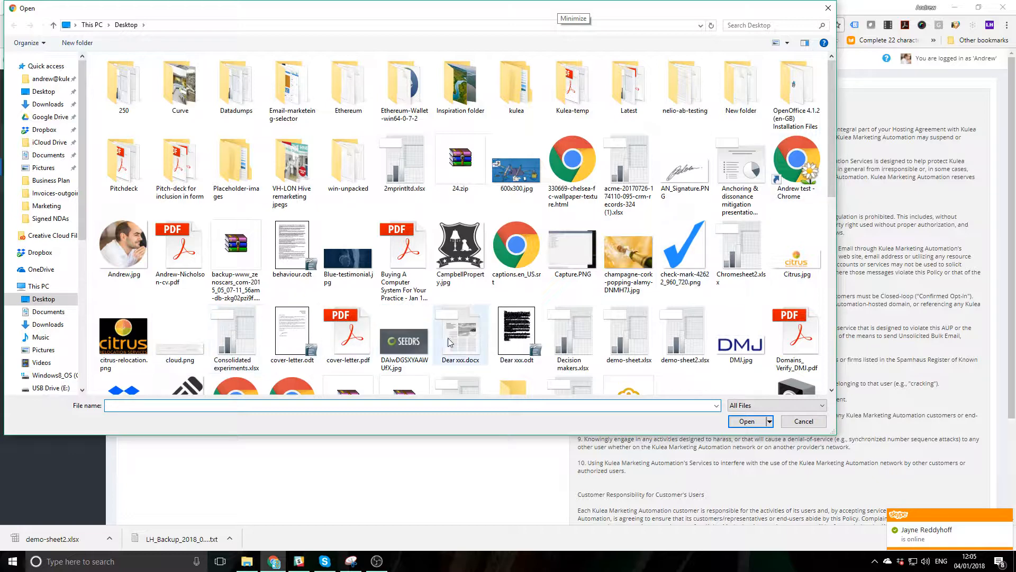
double_click(674, 333)
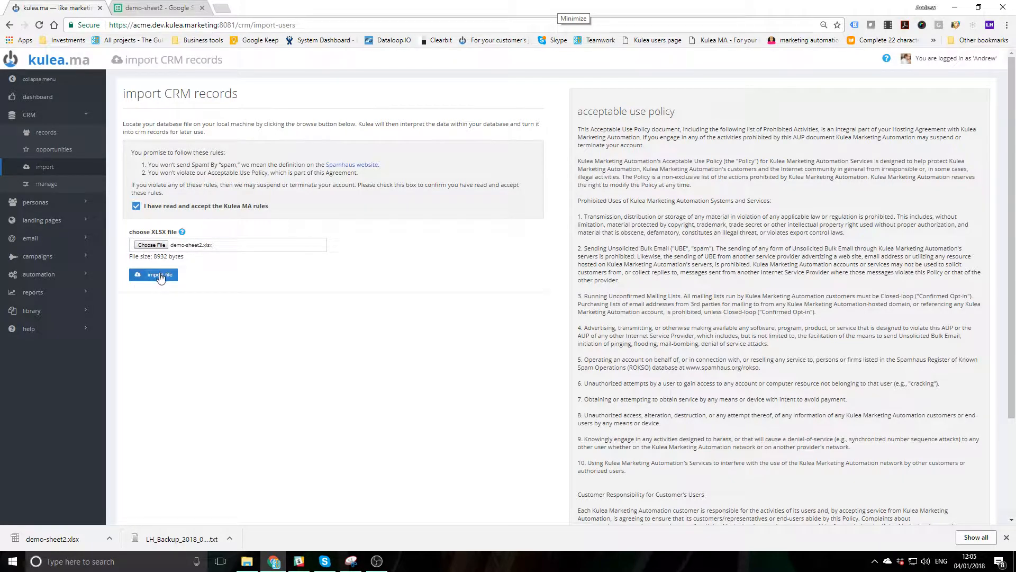
click(160, 276)
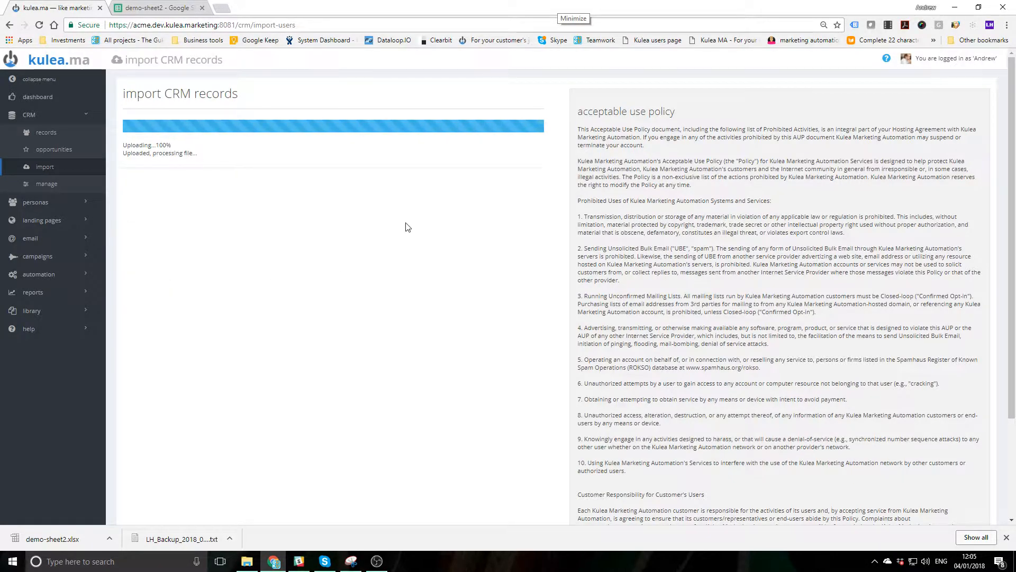
Map the unmatched company column to the "company name" CRM field with field type Alphanumeric, and save the mapping
scroll(449, 172, down, 1)
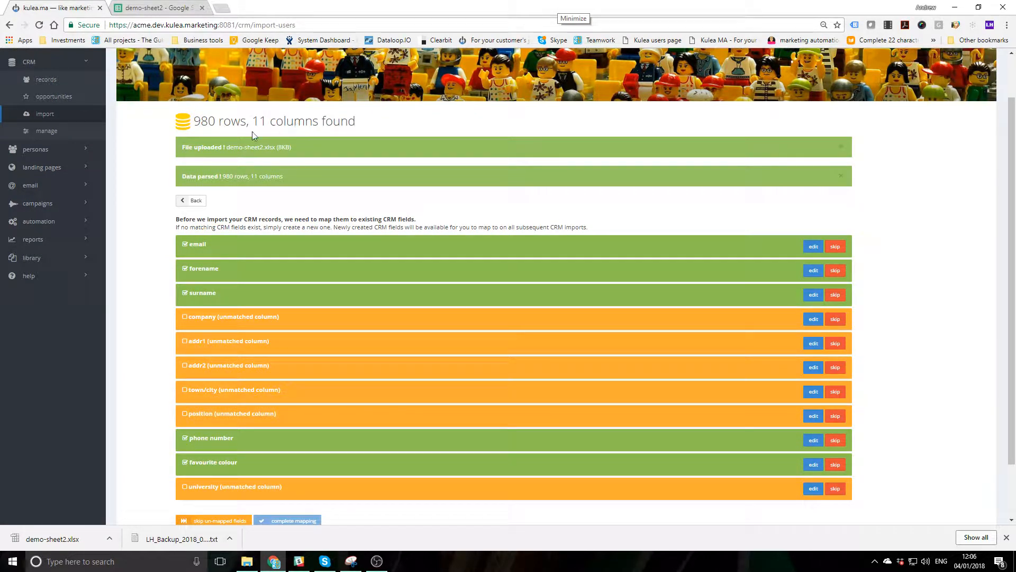
scroll(416, 127, down, 2)
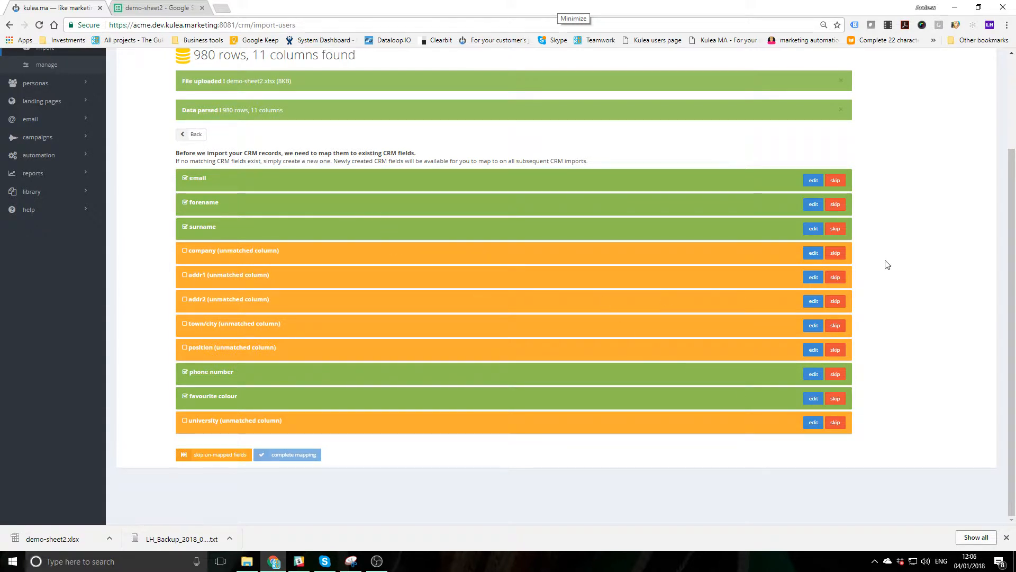
click(814, 253)
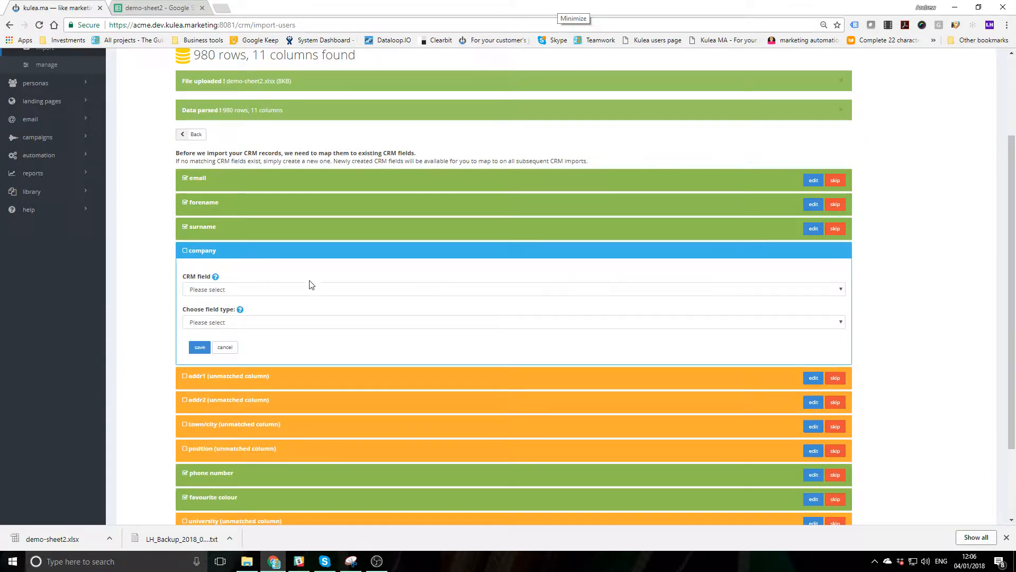
click(232, 290)
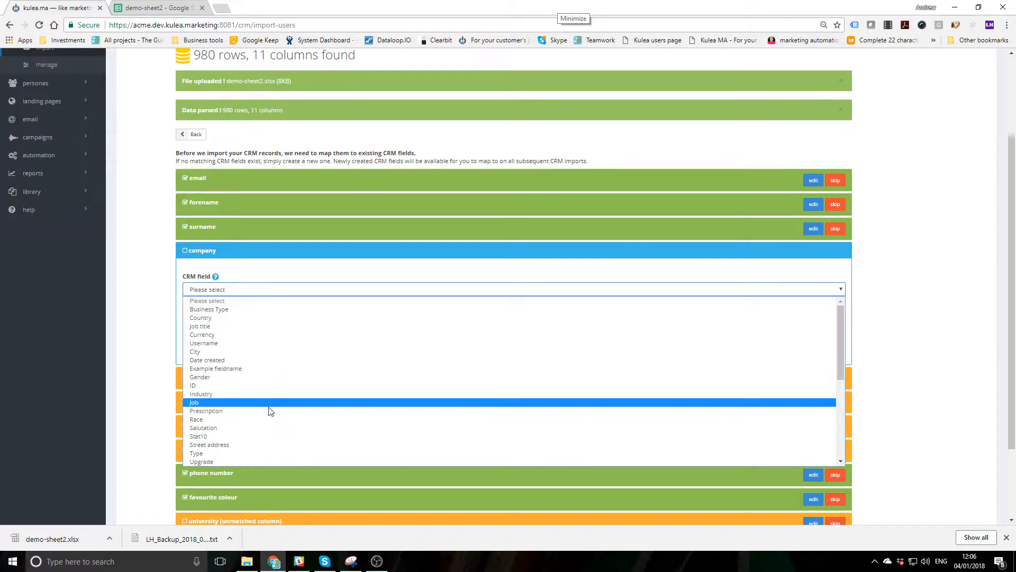
scroll(273, 440, down, 5)
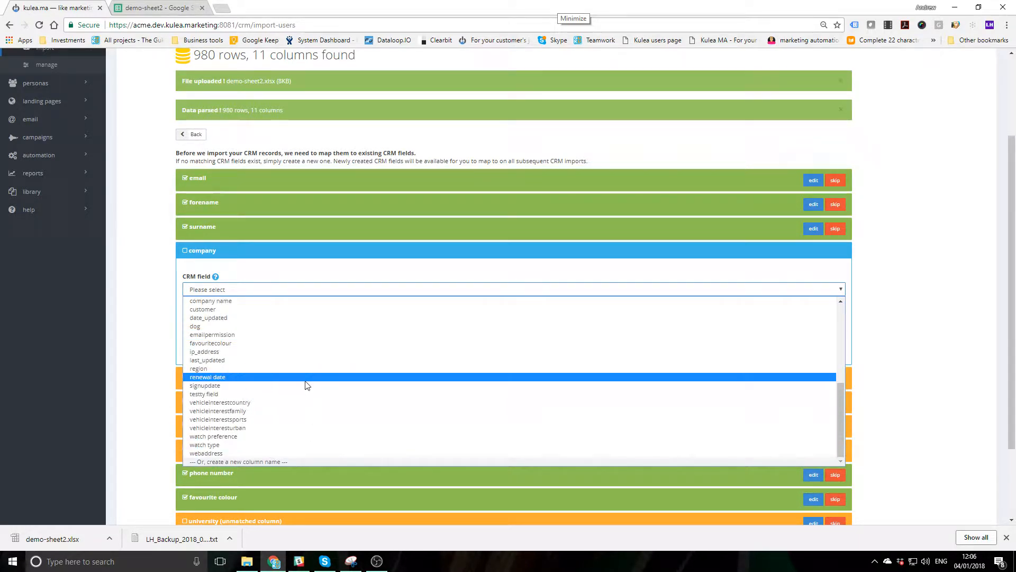
click(270, 301)
click(226, 322)
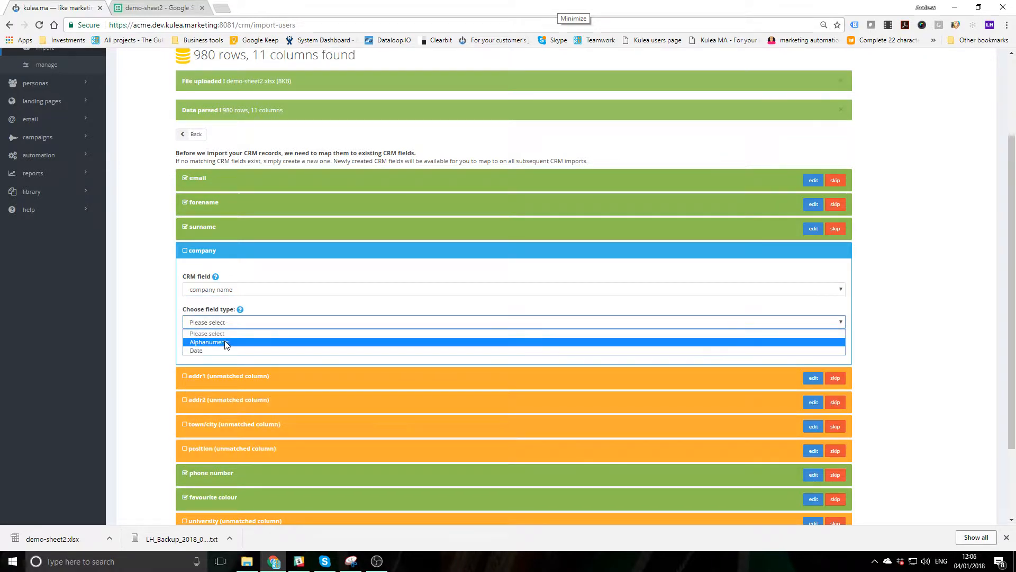
click(234, 345)
click(200, 352)
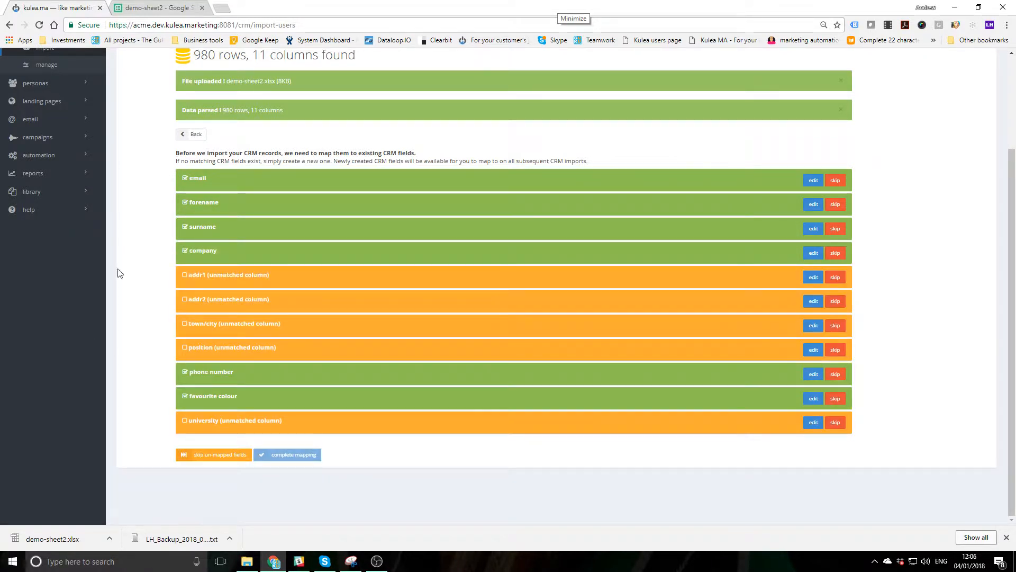
Map the addr1 column to the "Street address" CRM field as Alphanumeric and save it
click(814, 277)
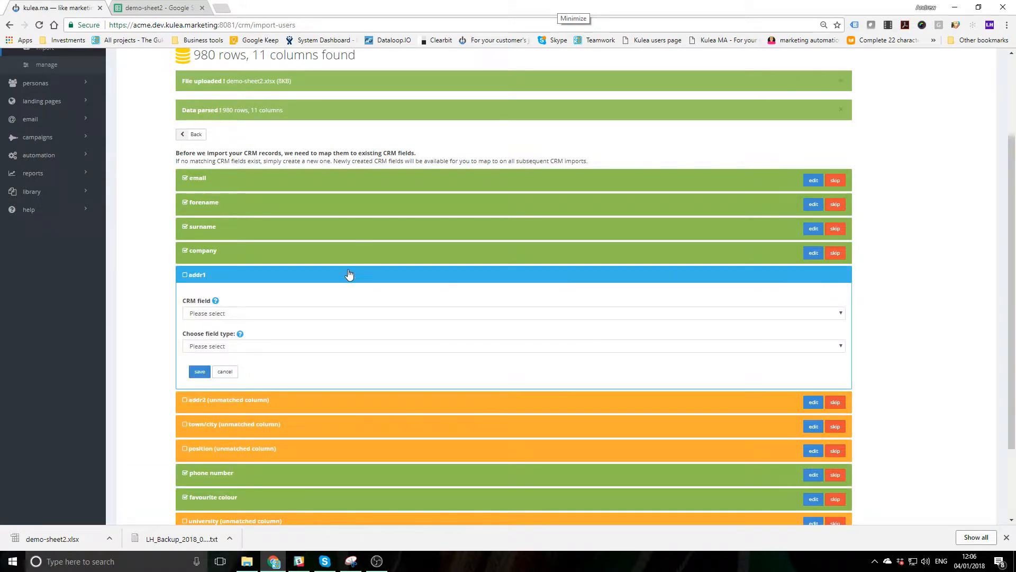
click(328, 314)
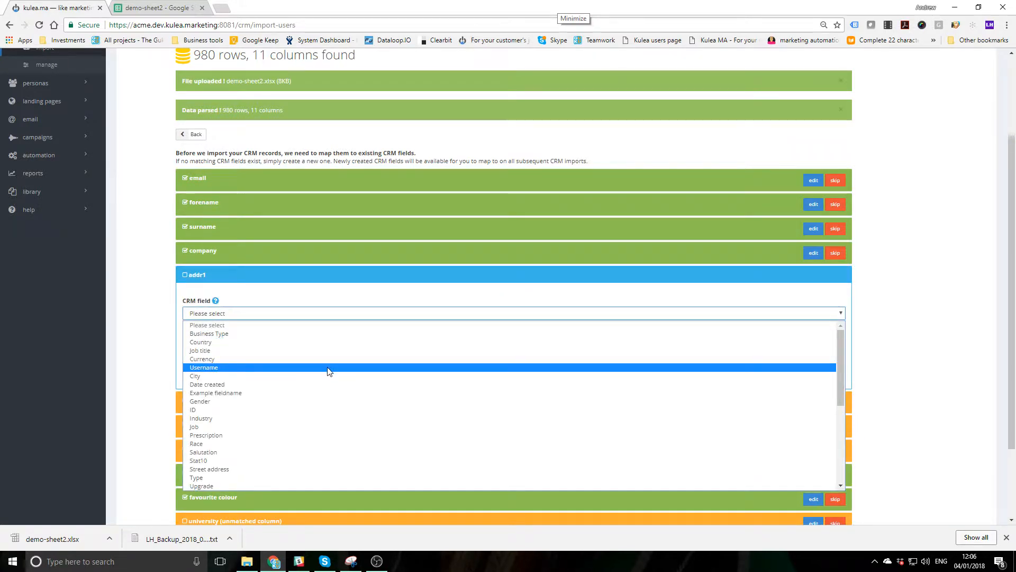
scroll(322, 370, down, 4)
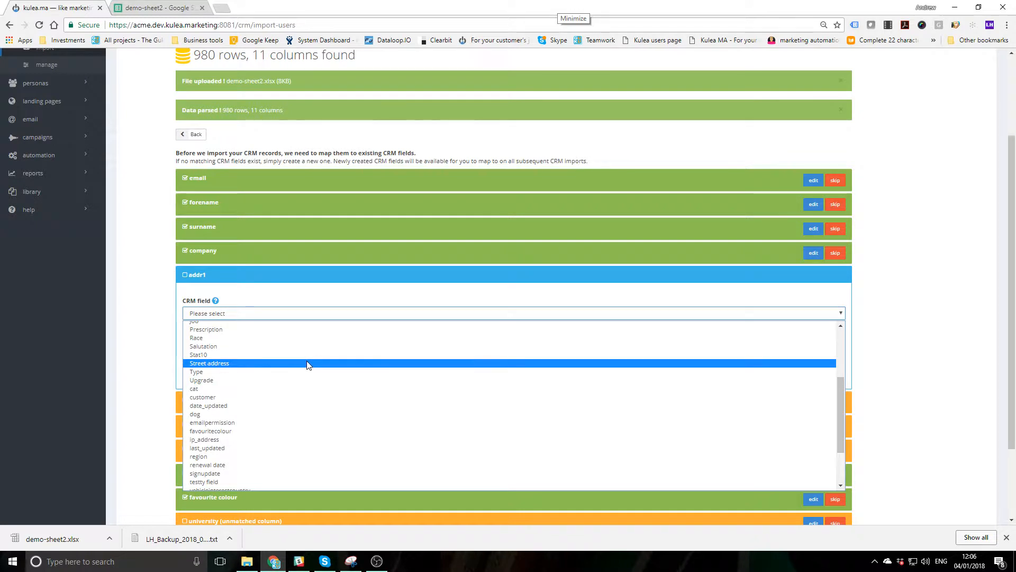
click(308, 366)
click(235, 348)
click(209, 363)
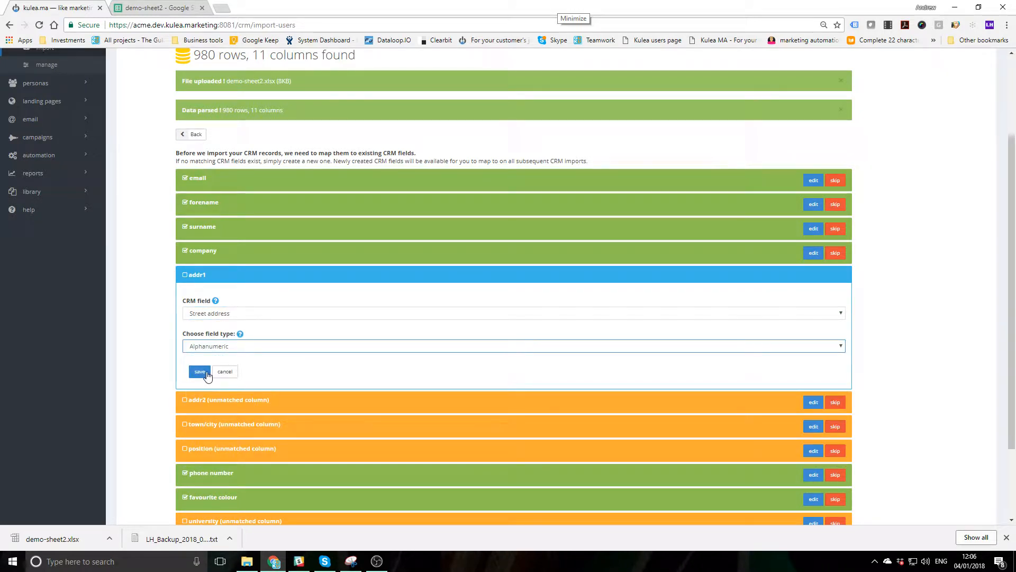
click(200, 373)
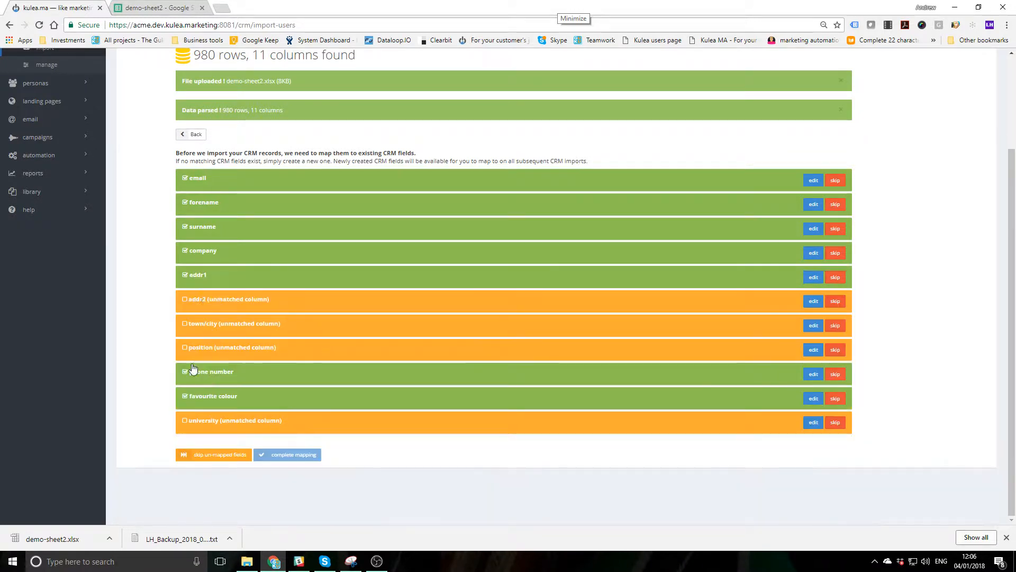
Open the addr2 column's mapping and look through the existing CRM fields for a suitable match
click(813, 301)
click(271, 337)
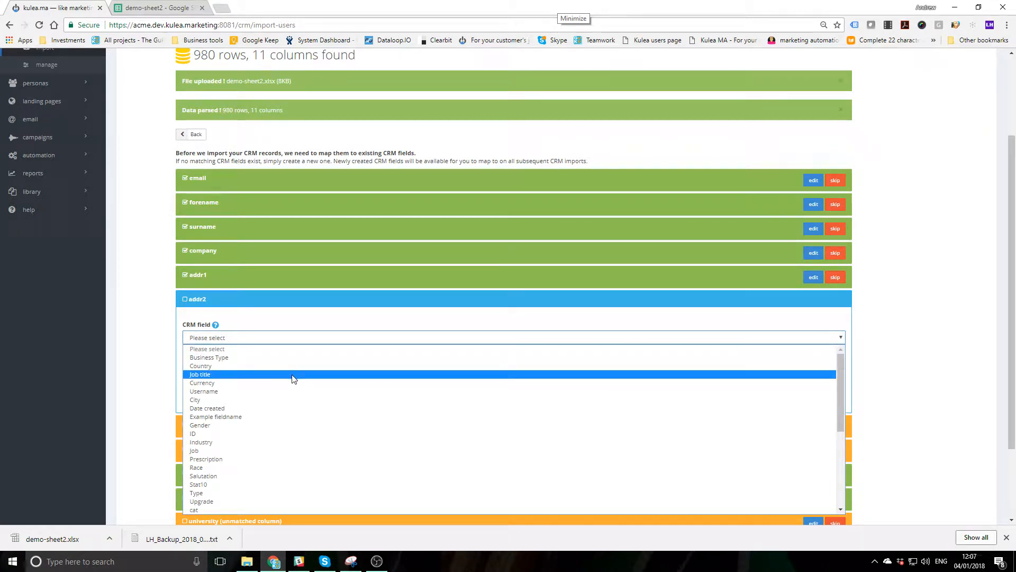
scroll(294, 379, down, 4)
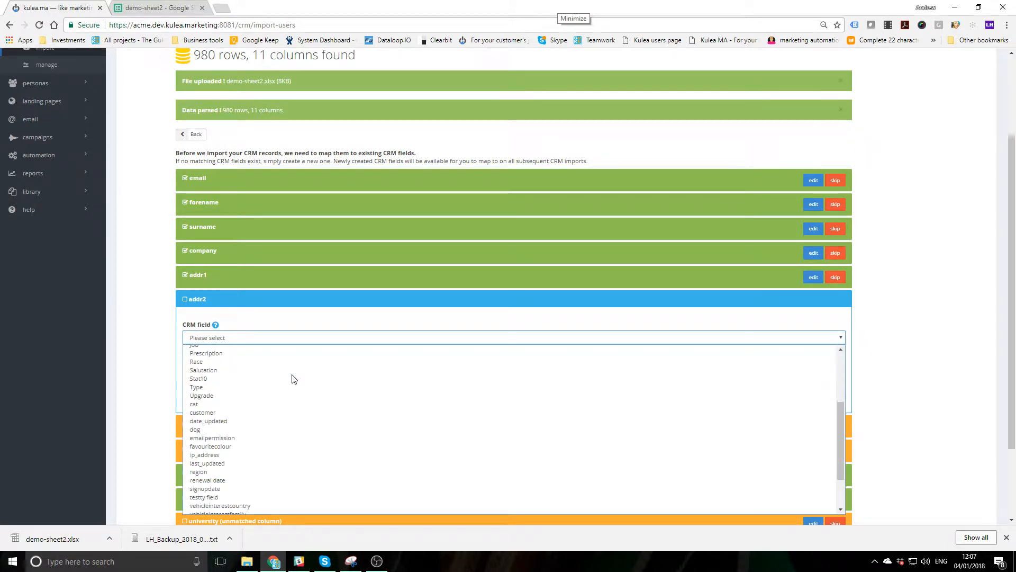
scroll(262, 391, up, 4)
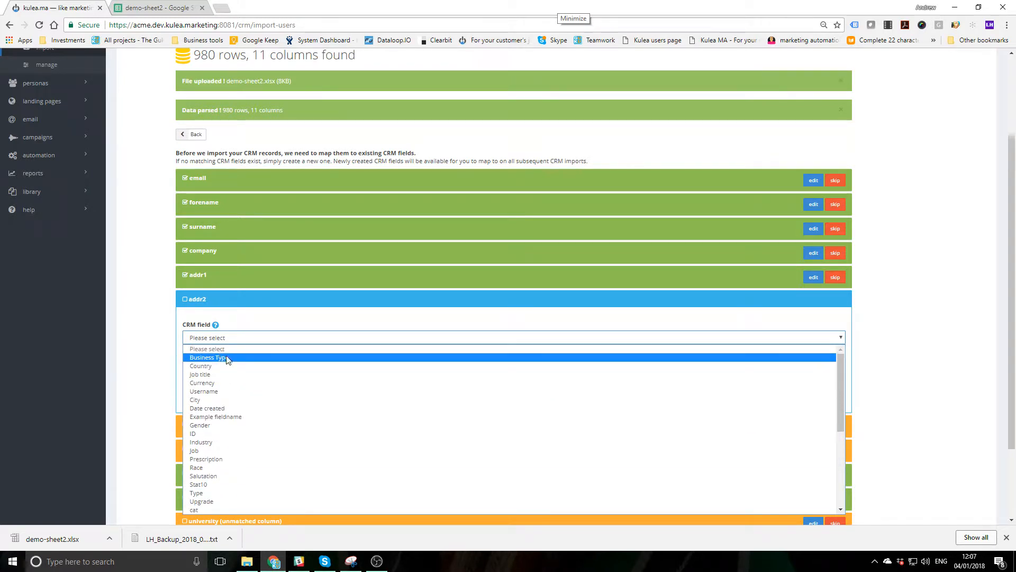
scroll(272, 452, down, 4)
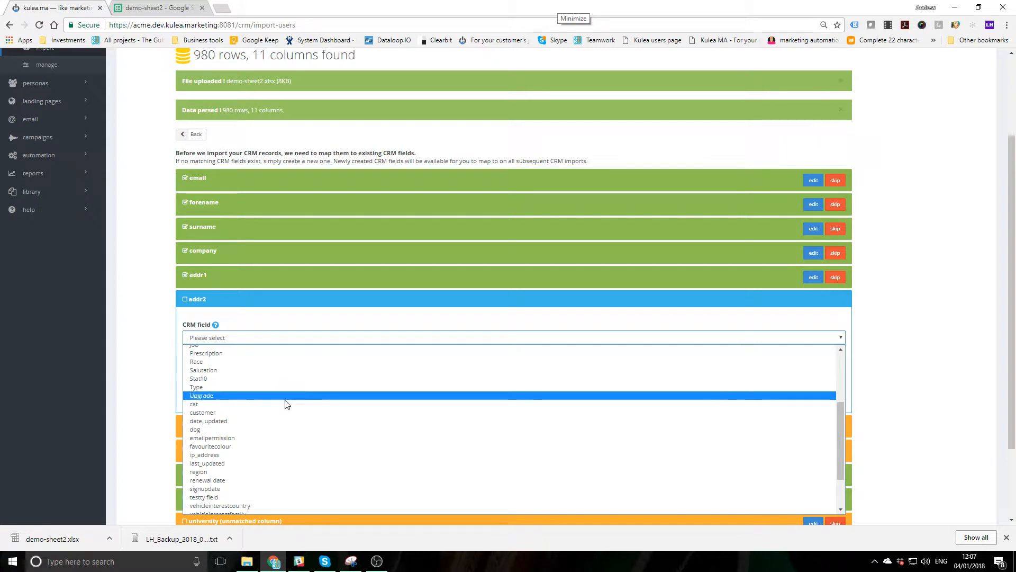
scroll(299, 455, down, 2)
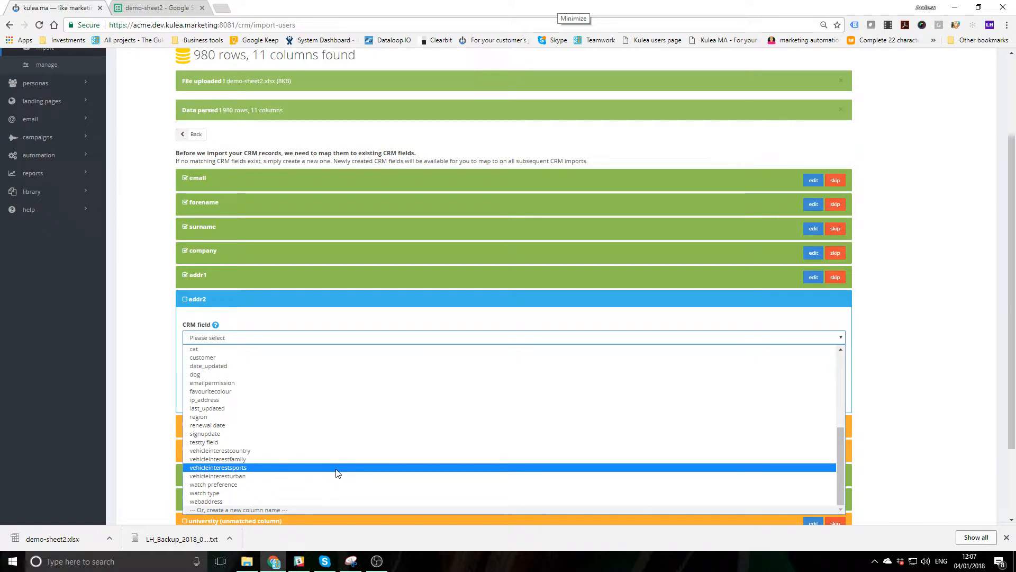
scroll(335, 471, up, 6)
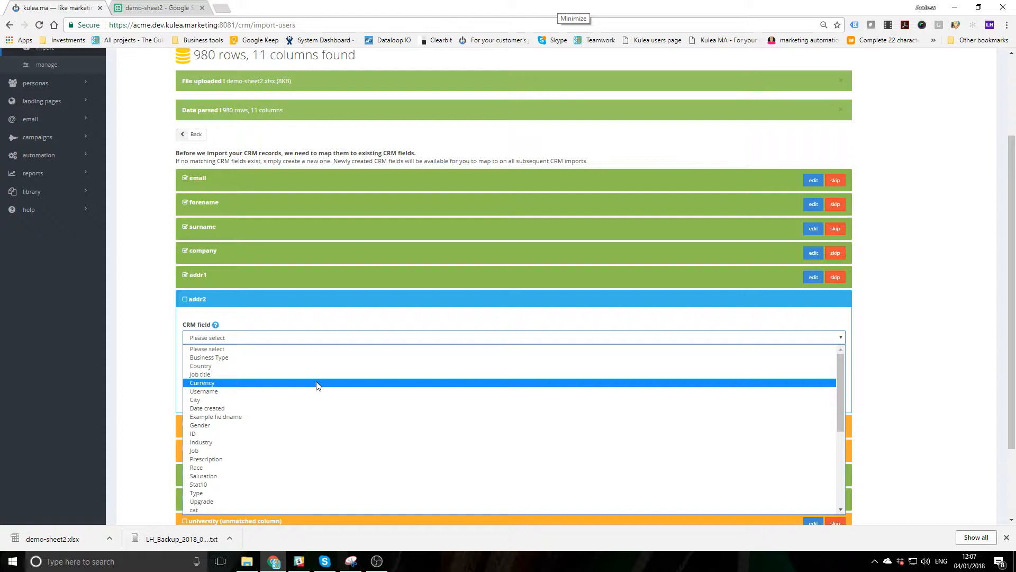
scroll(316, 386, down, 3)
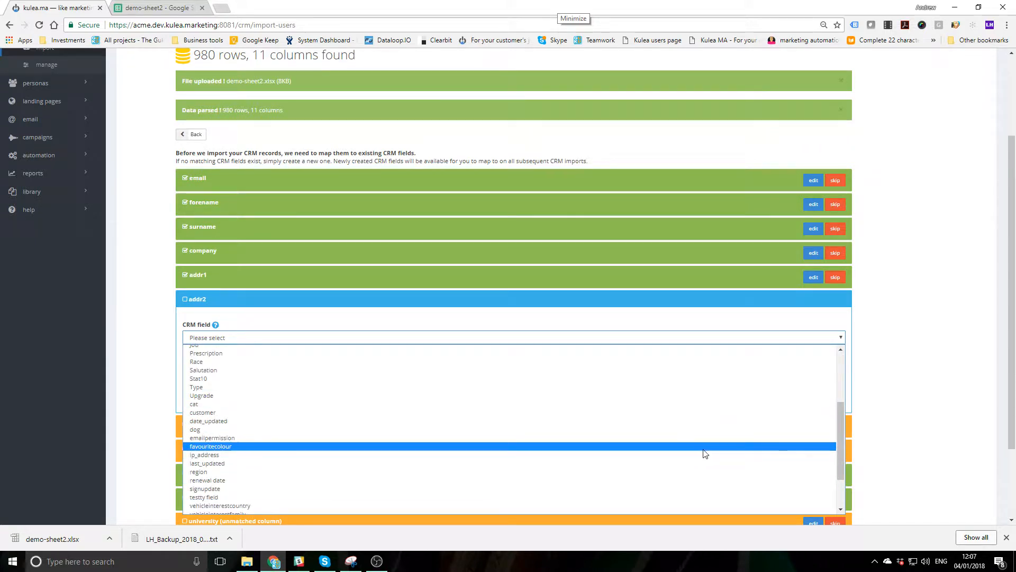
drag(843, 426, 836, 383)
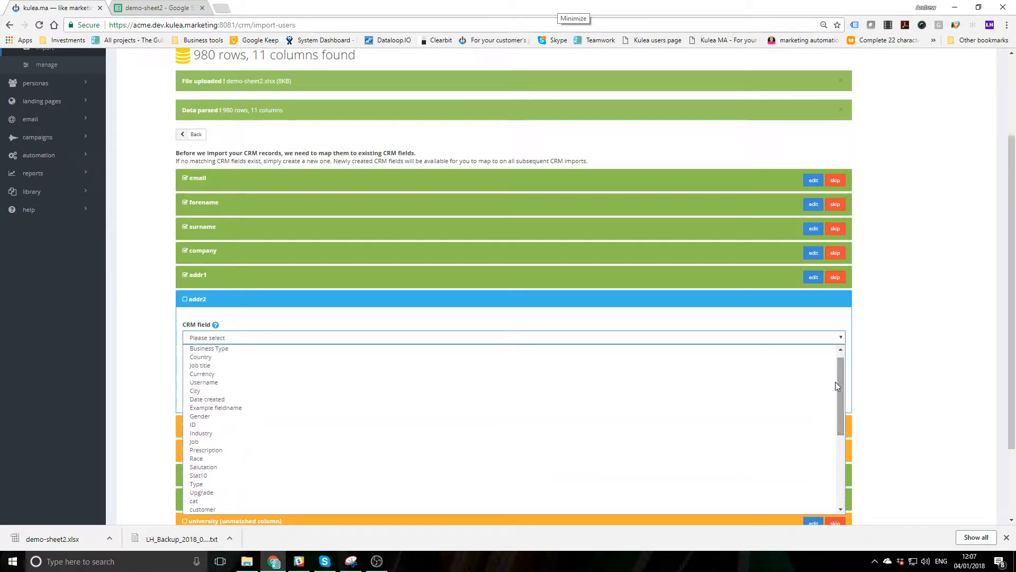
Map the addr2 column to a newly created CRM field named "Address line 2" and save it
click(430, 390)
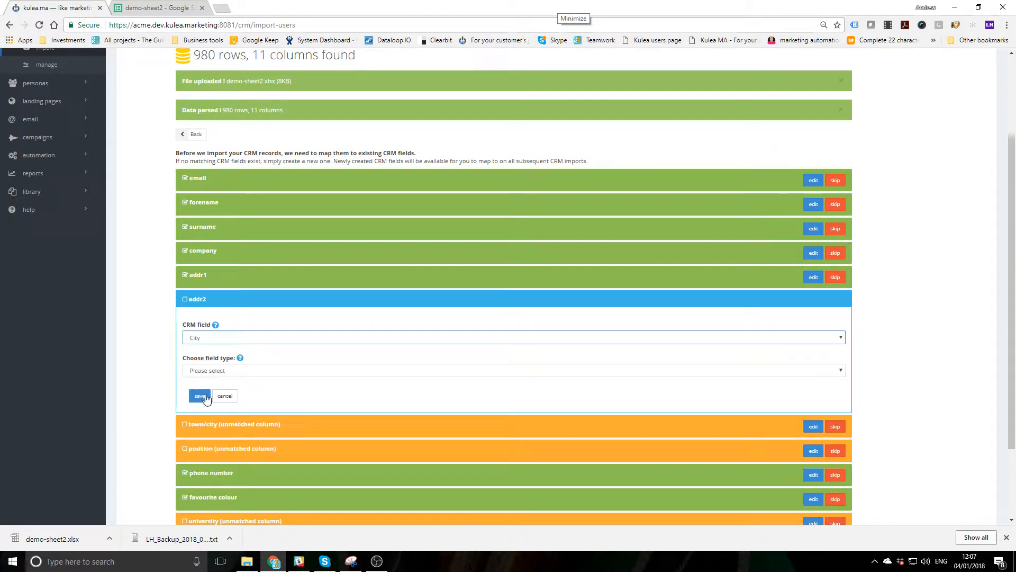
click(219, 340)
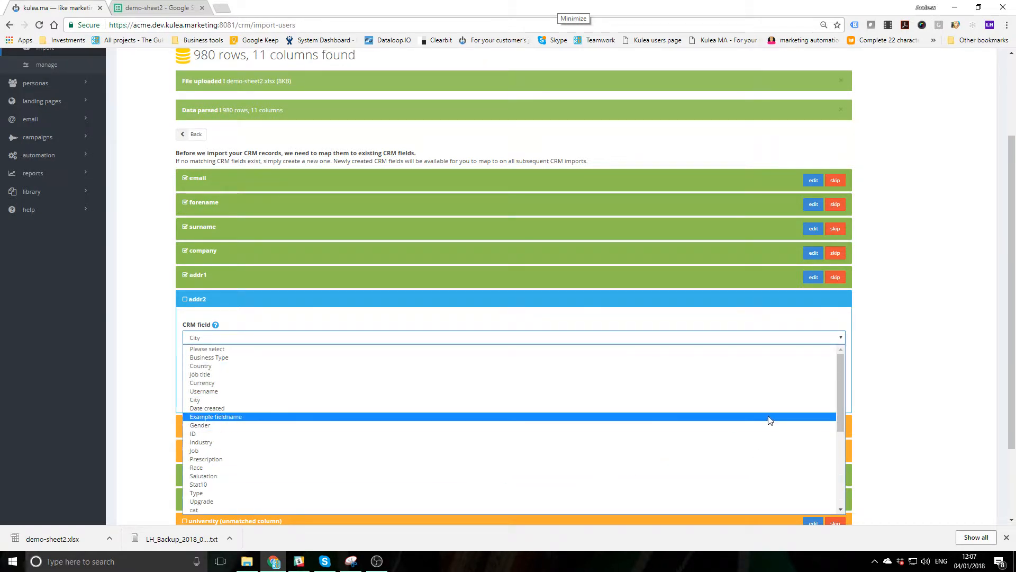
drag(840, 398, 841, 485)
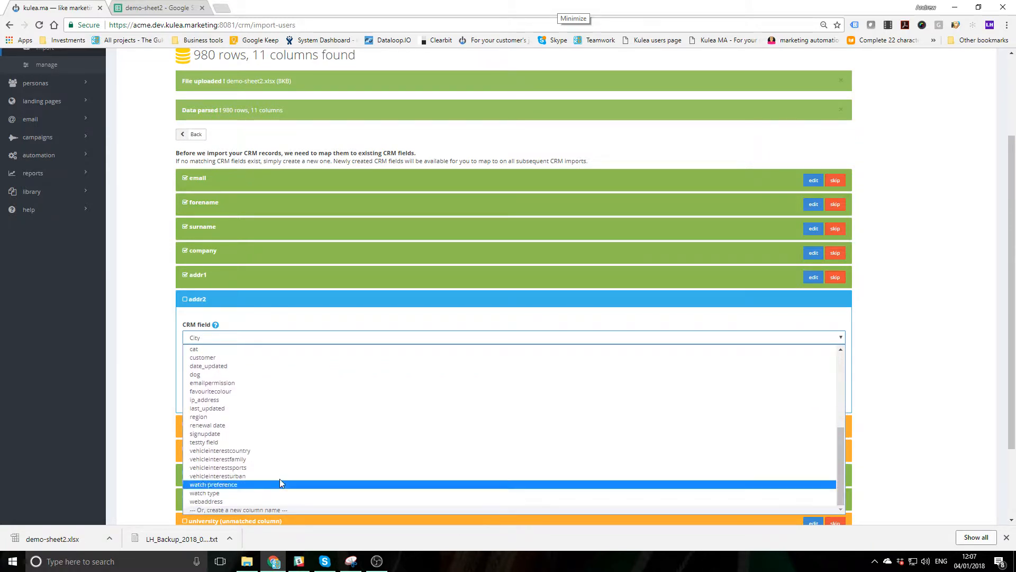
click(244, 510)
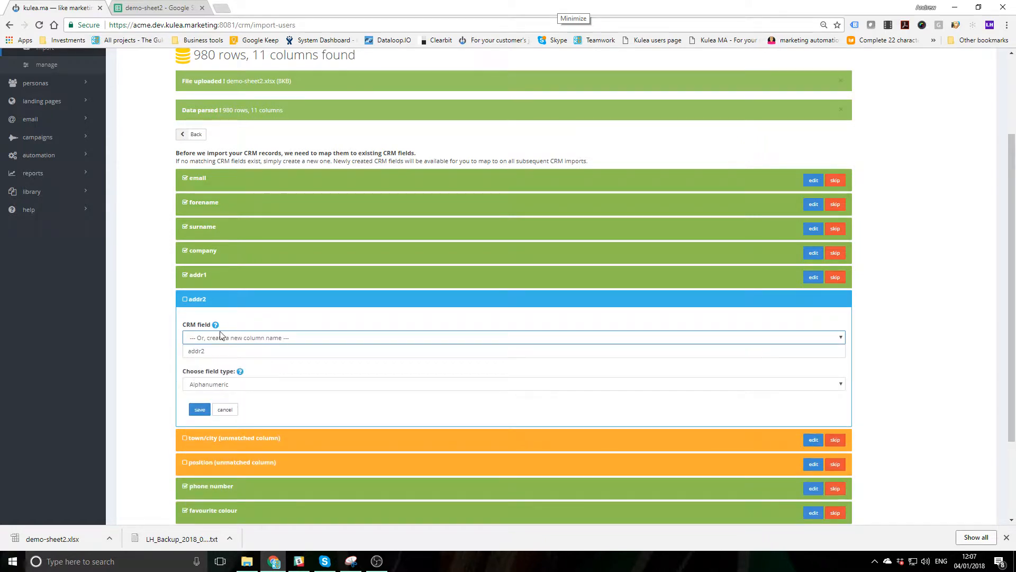
drag(207, 352, 161, 350)
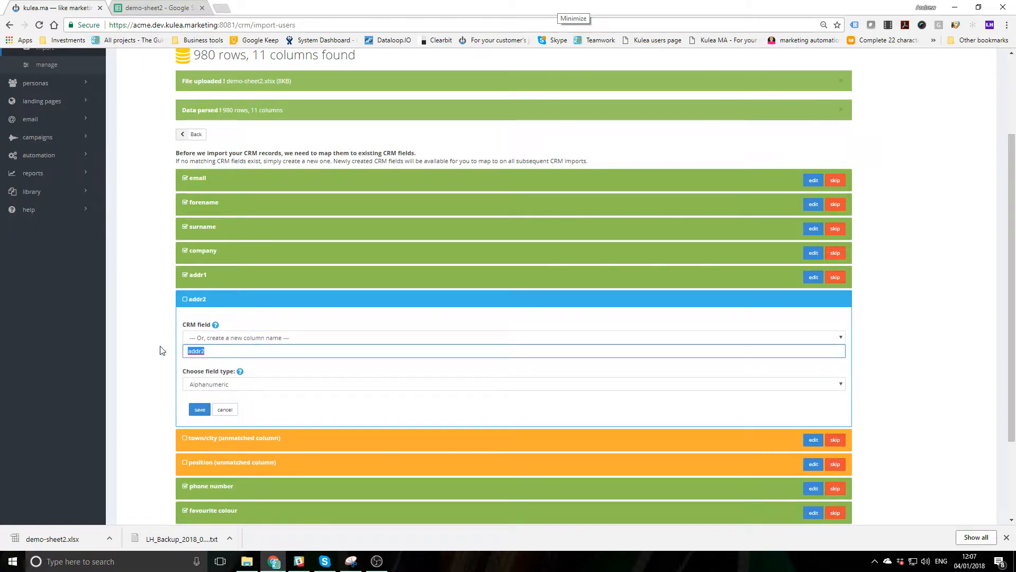
text(Address line)
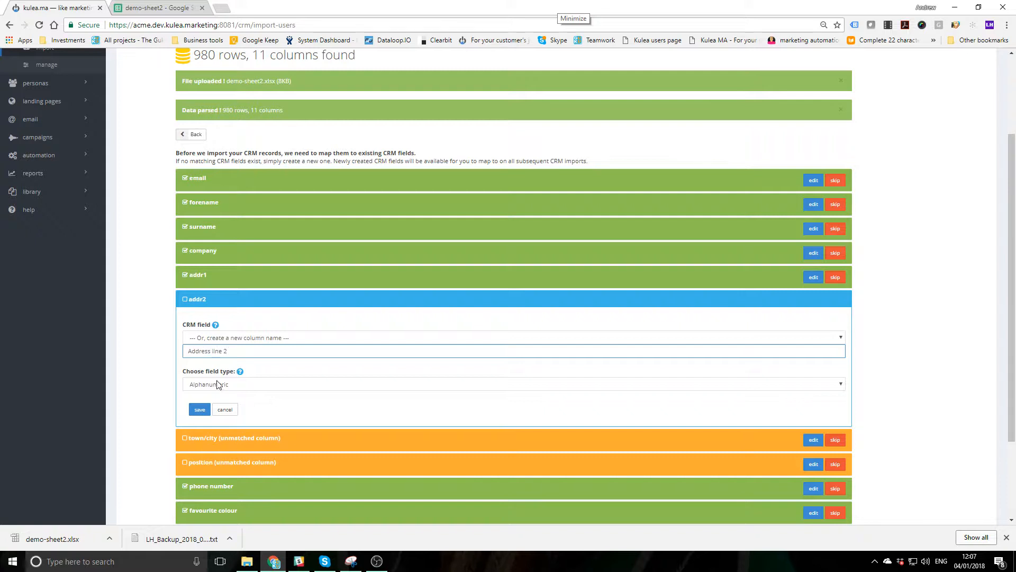
click(212, 408)
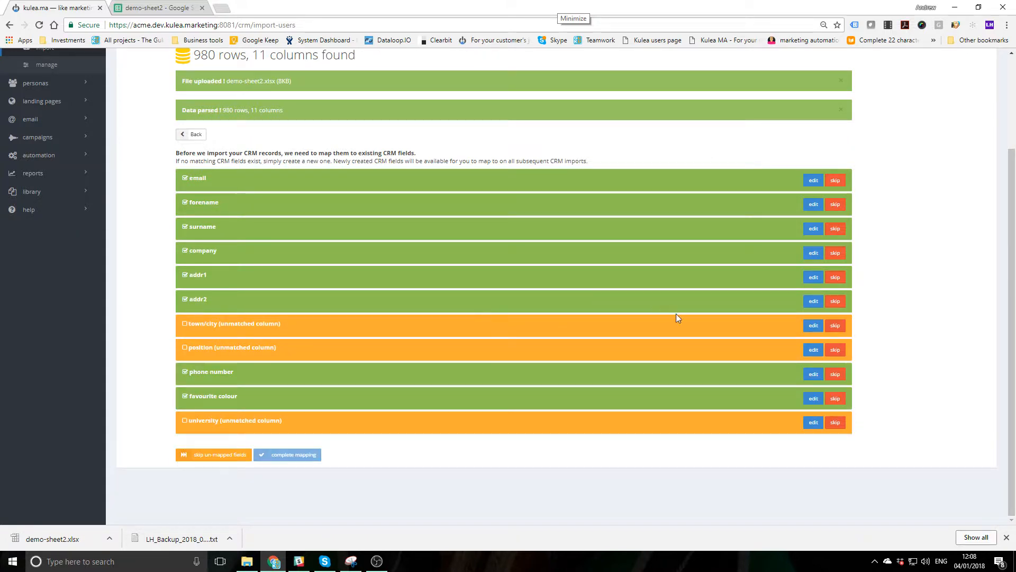
Map the town/city column to the "City" CRM field with field type Alphanumeric, and save the mapping
click(815, 326)
click(310, 361)
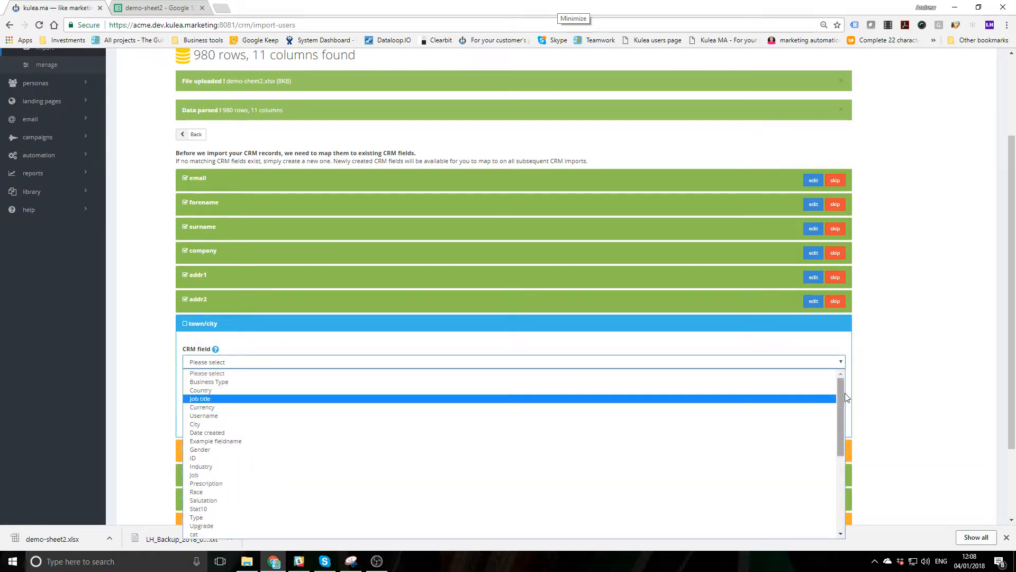
drag(840, 396, 831, 474)
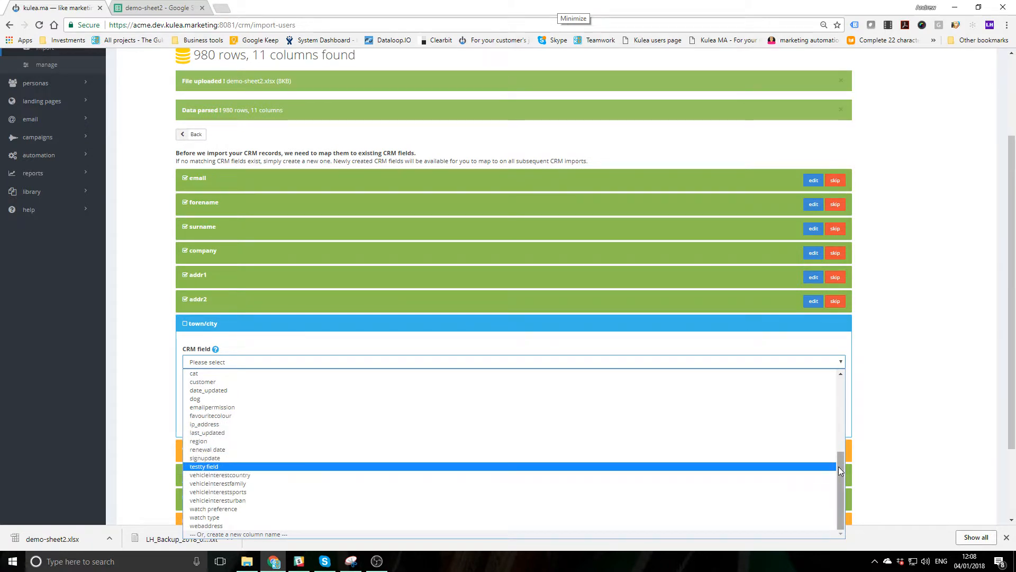
drag(842, 465, 835, 411)
click(466, 384)
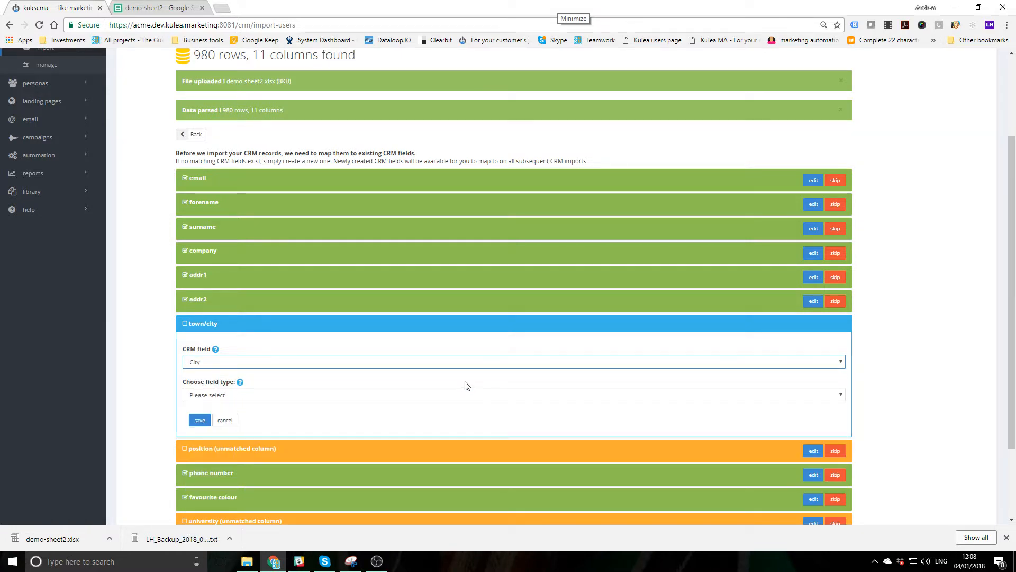
click(208, 395)
click(208, 412)
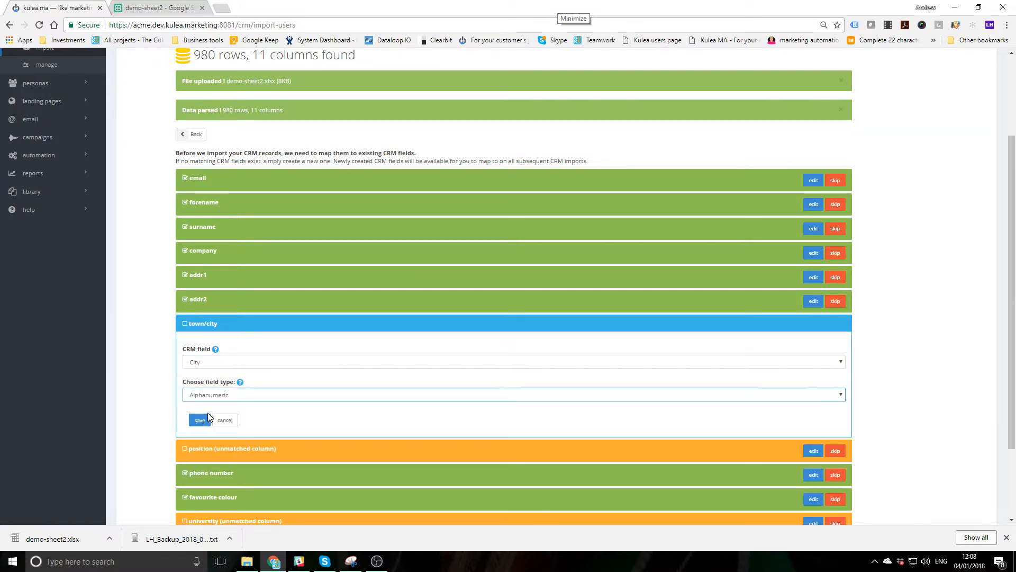
click(200, 420)
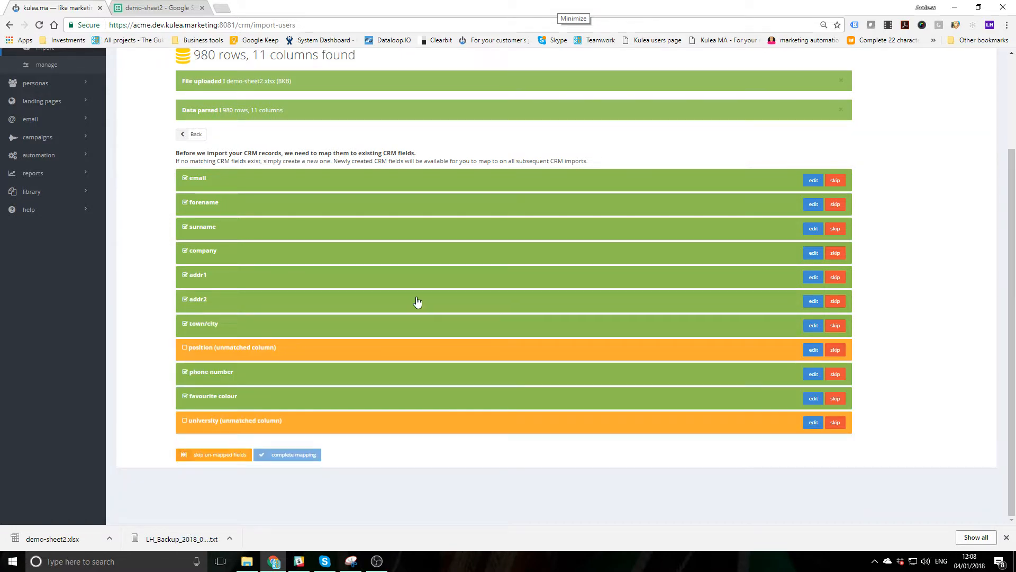
Map the position column to the "Job title" CRM field as Alphanumeric and save it
click(814, 350)
click(220, 388)
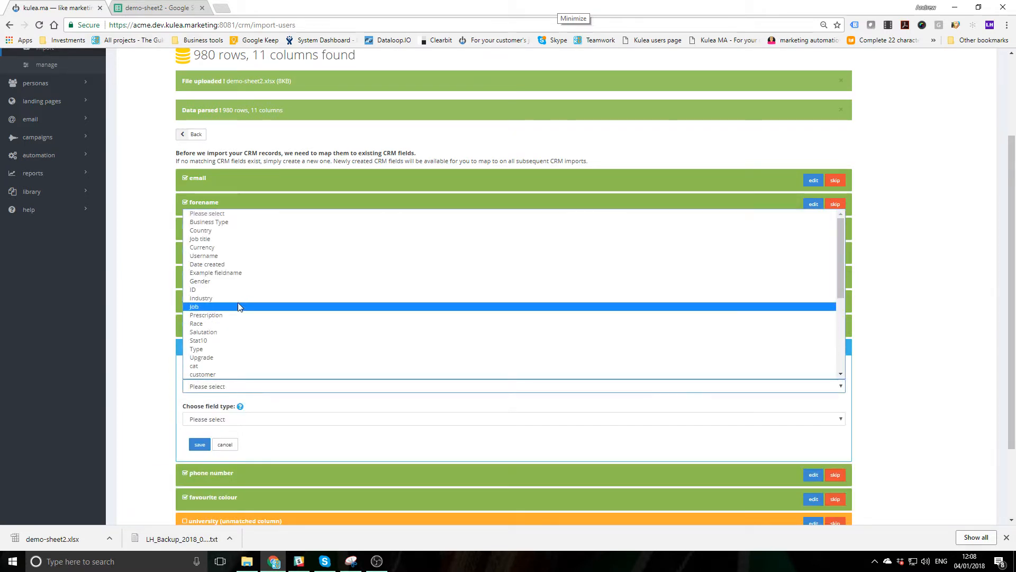
click(251, 239)
click(225, 419)
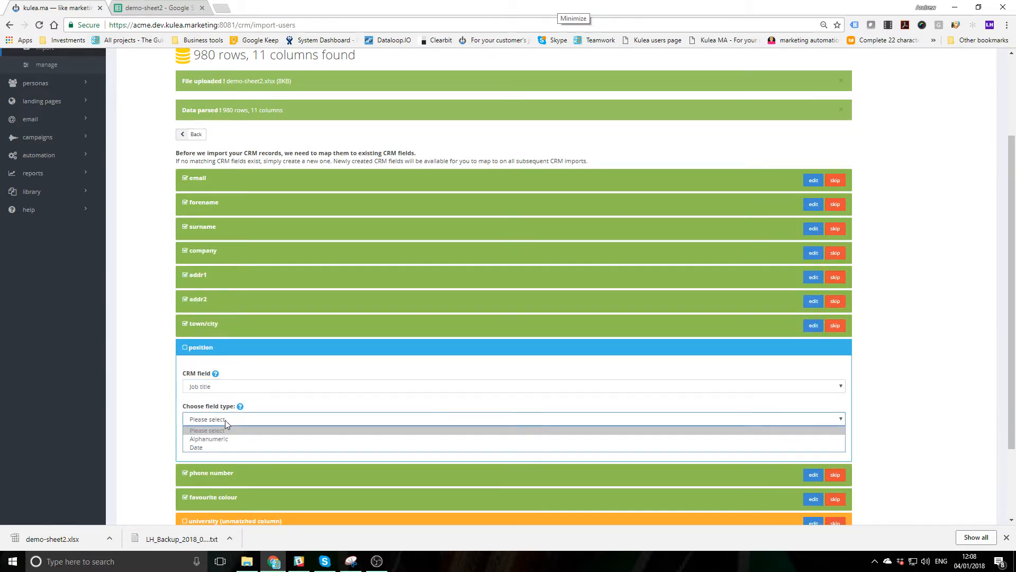
click(217, 444)
click(200, 444)
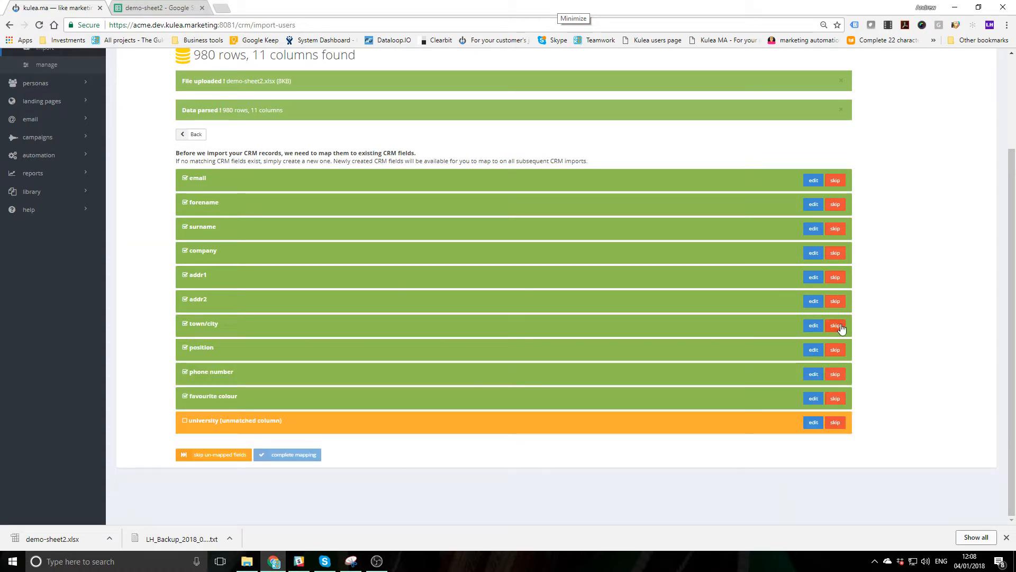
Map the university column to a newly created Alphanumeric CRM field named "university" and save the mapping
click(813, 422)
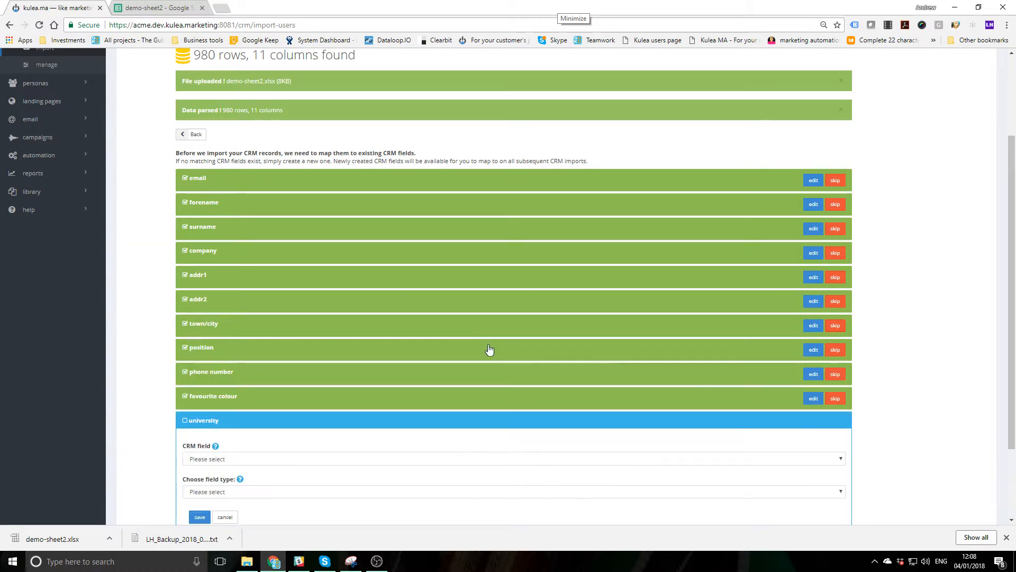
click(332, 461)
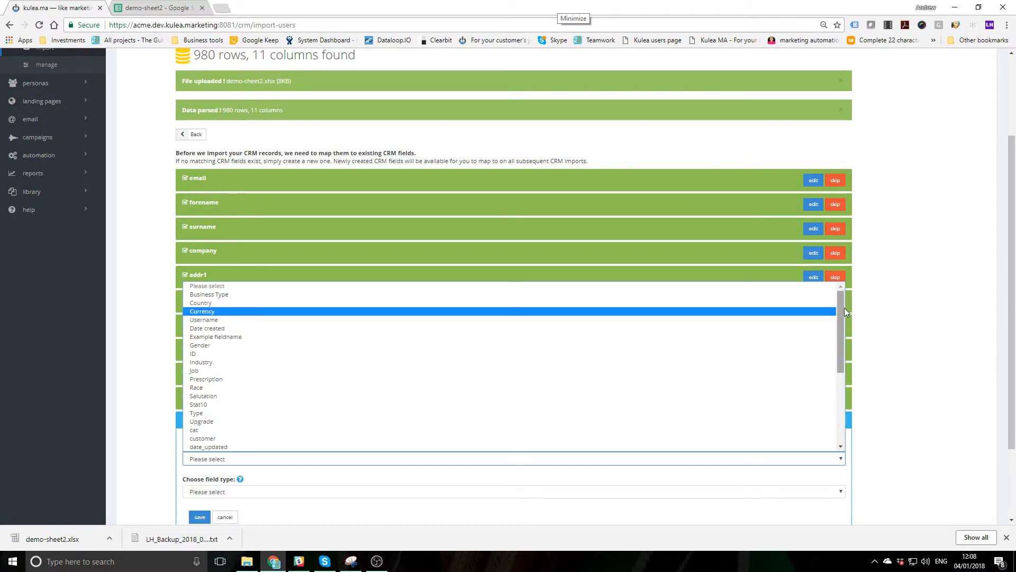
drag(841, 309, 846, 399)
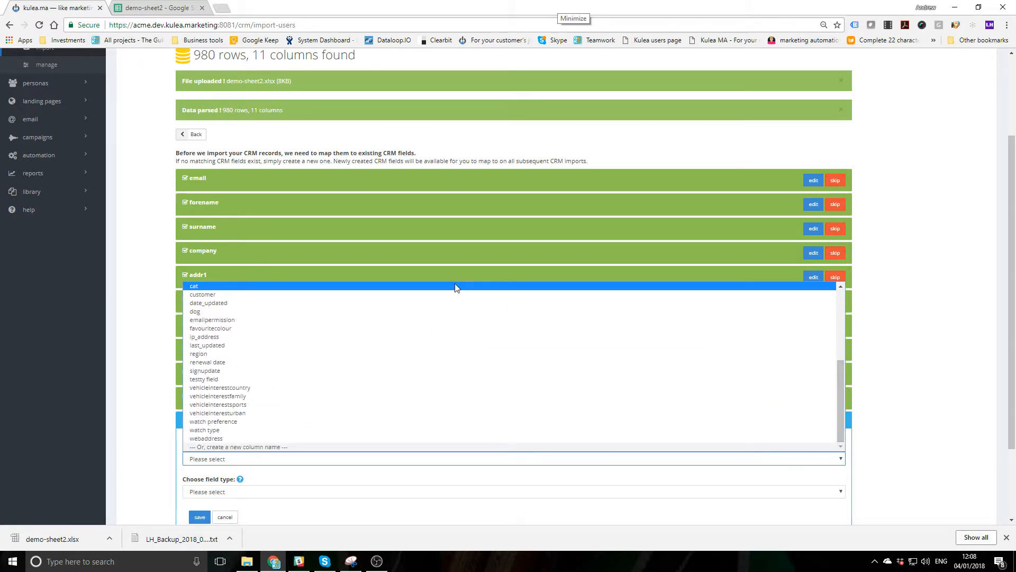
click(297, 447)
scroll(323, 394, down, 2)
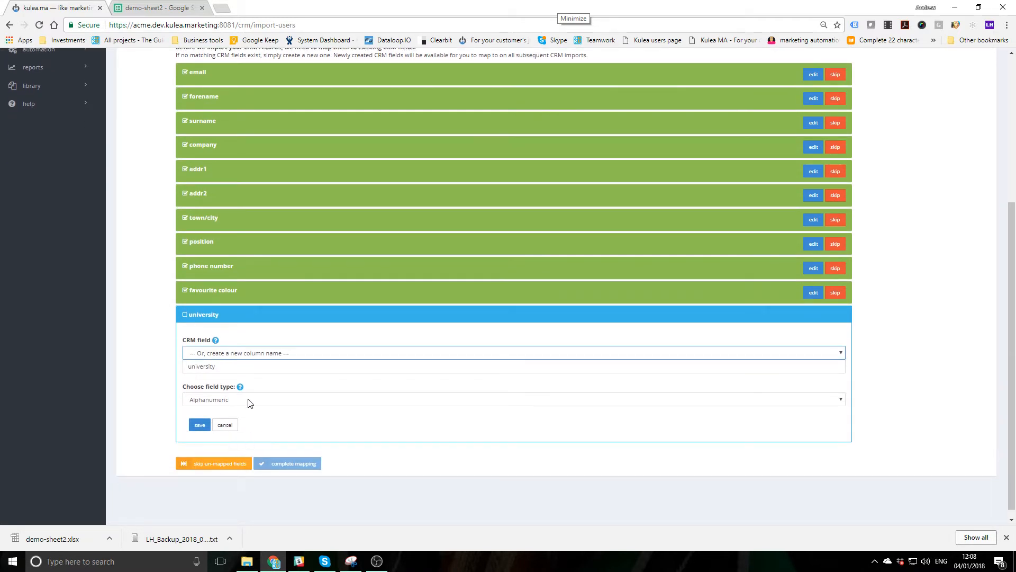
click(204, 429)
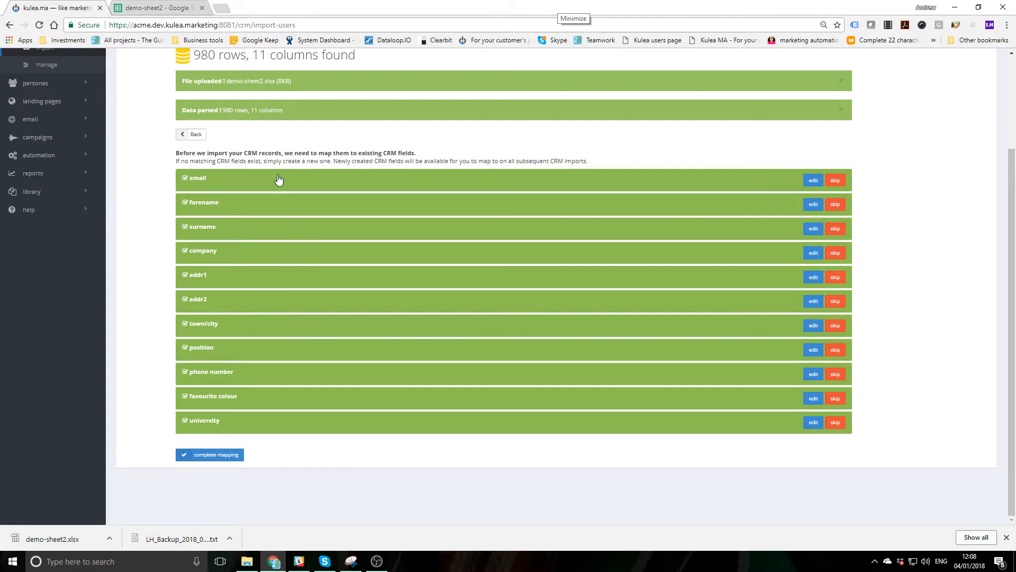
Complete the column mapping and review the row details of the validated records before collapsing them again
click(218, 456)
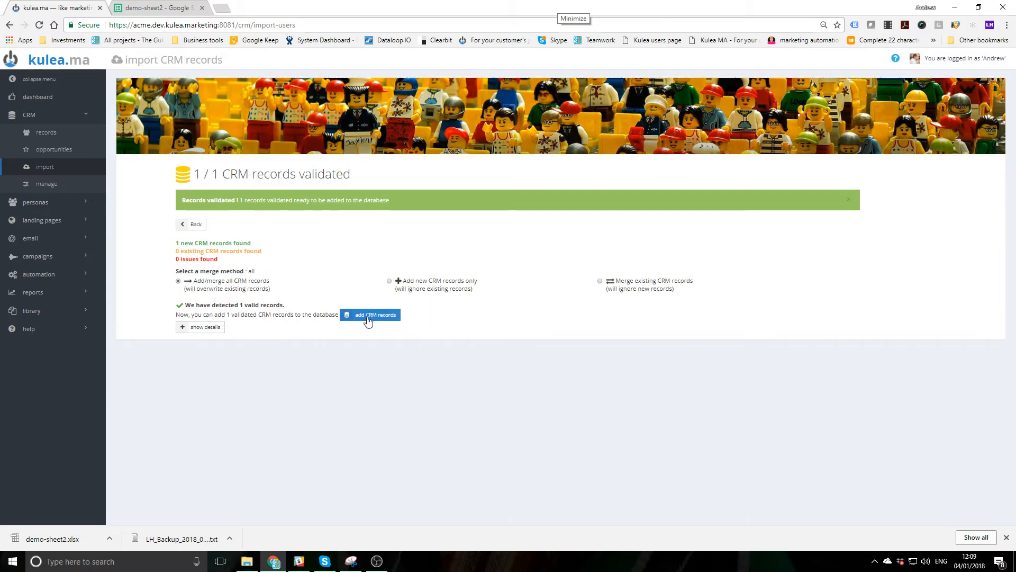
click(205, 328)
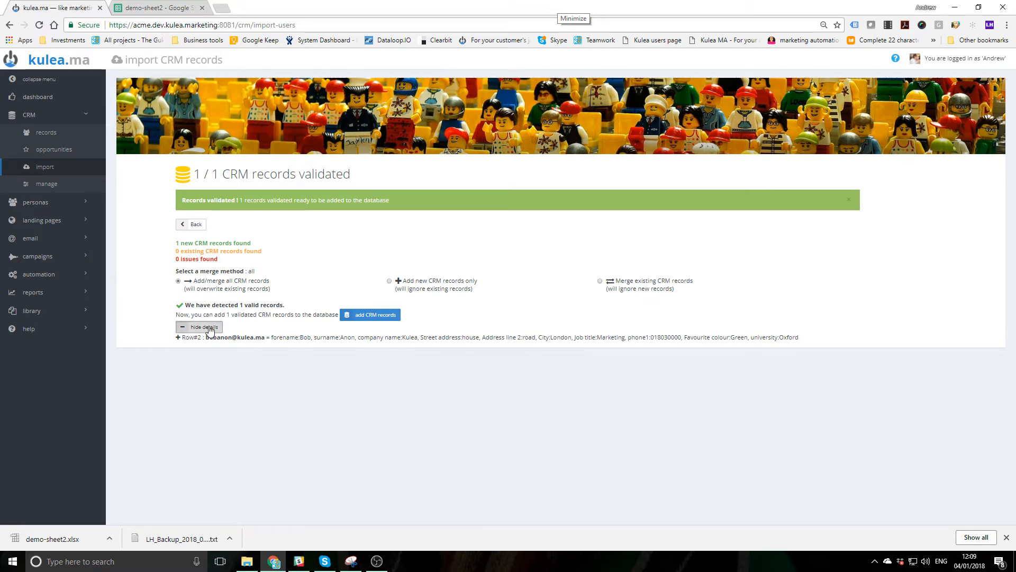
click(200, 327)
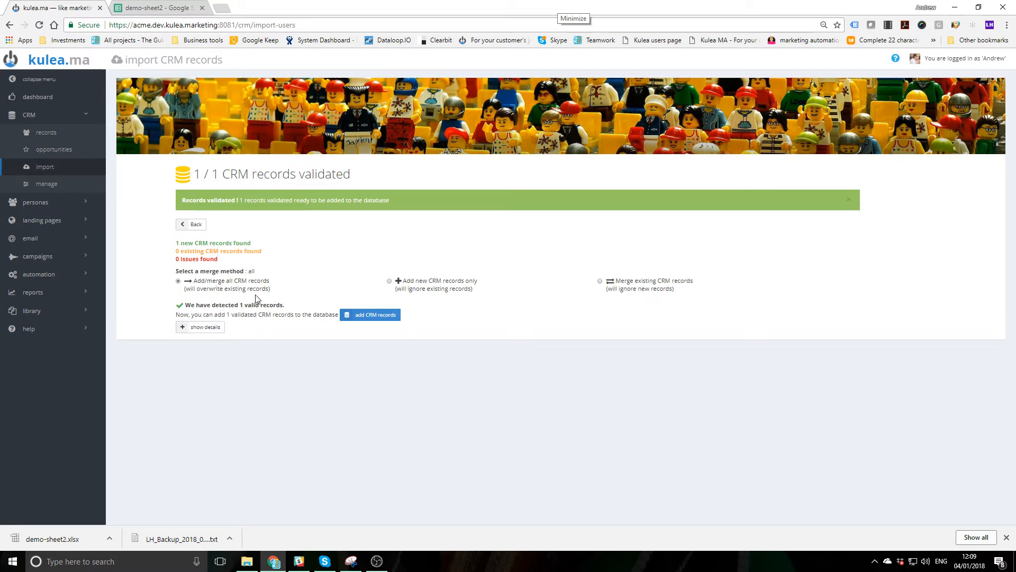
Add the validated records to the CRM database with the add/merge all method, and open the CRM records for viewing
click(372, 315)
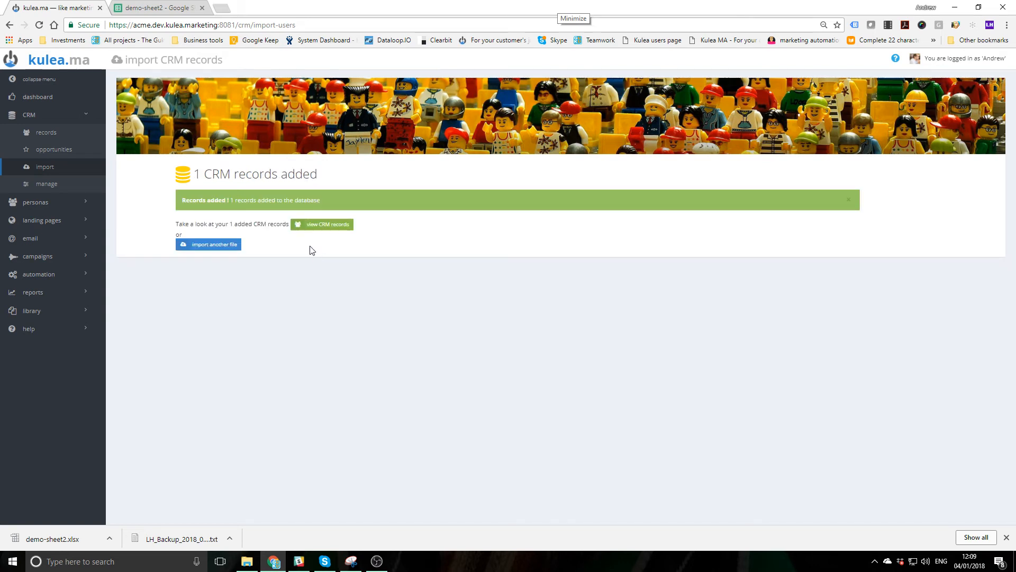
click(327, 231)
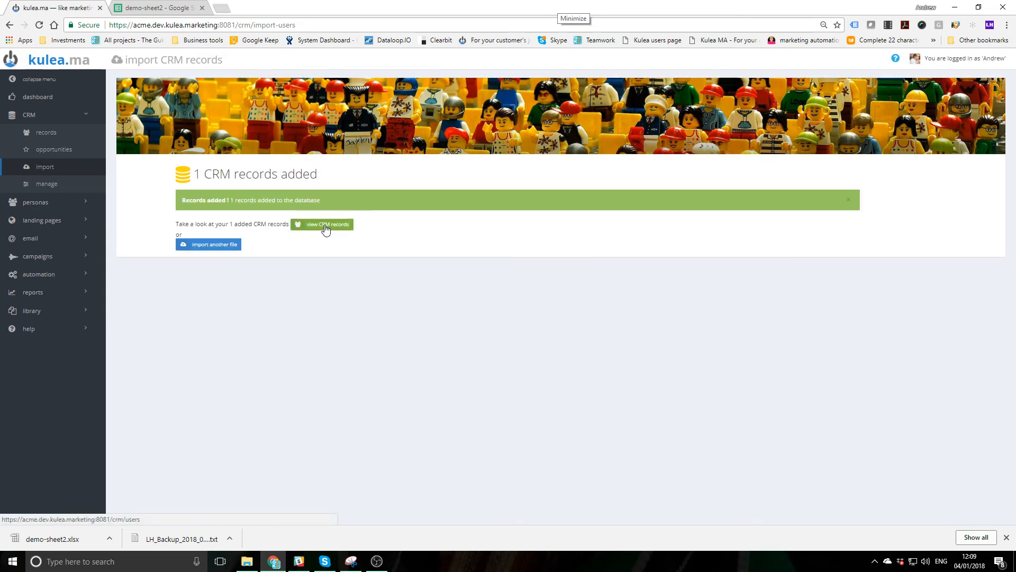